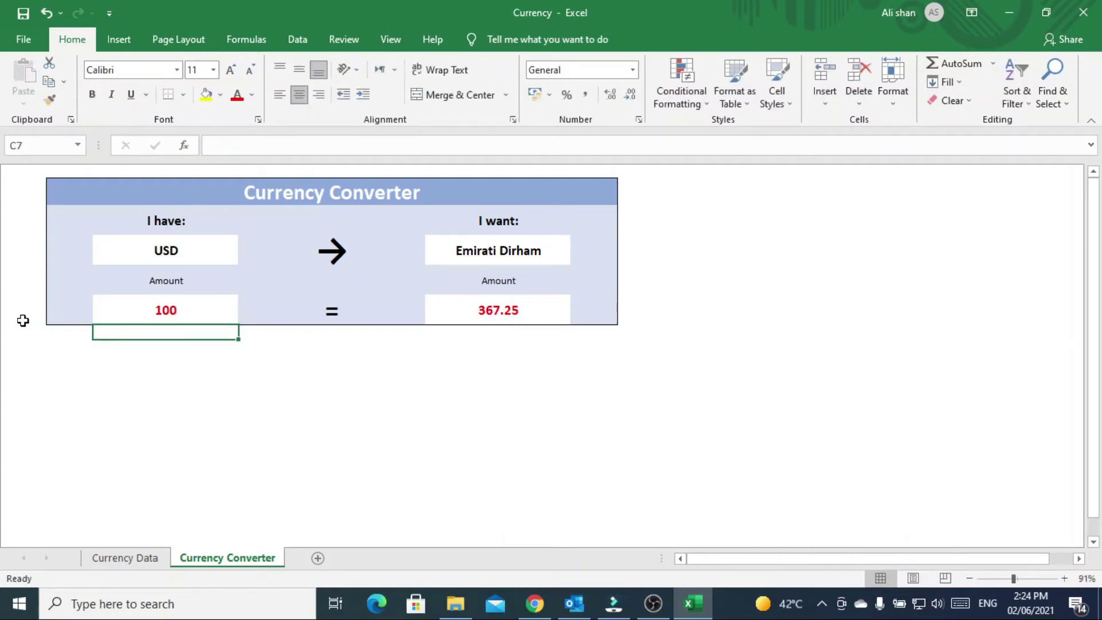
Test the converter by switching G4 through several target currencies, including Hungarian Forint and Indian Rupee.
left_click(542, 251)
left_click(578, 257)
left_click(509, 281)
left_click(578, 257)
left_click(512, 281)
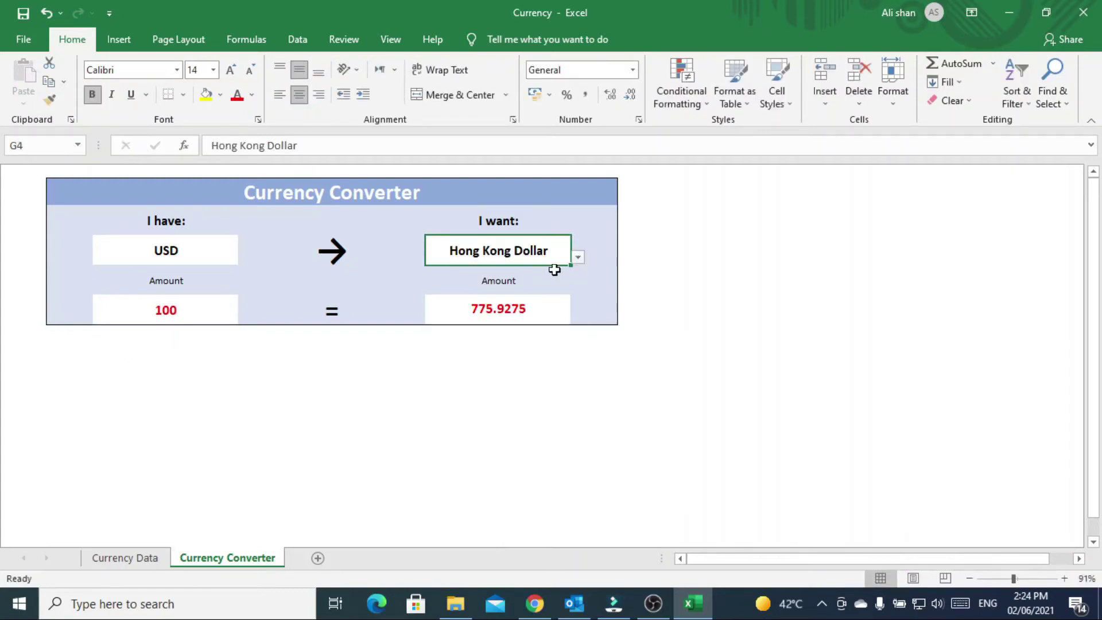
left_click(579, 257)
left_click(514, 279)
left_click(578, 258)
left_click(508, 290)
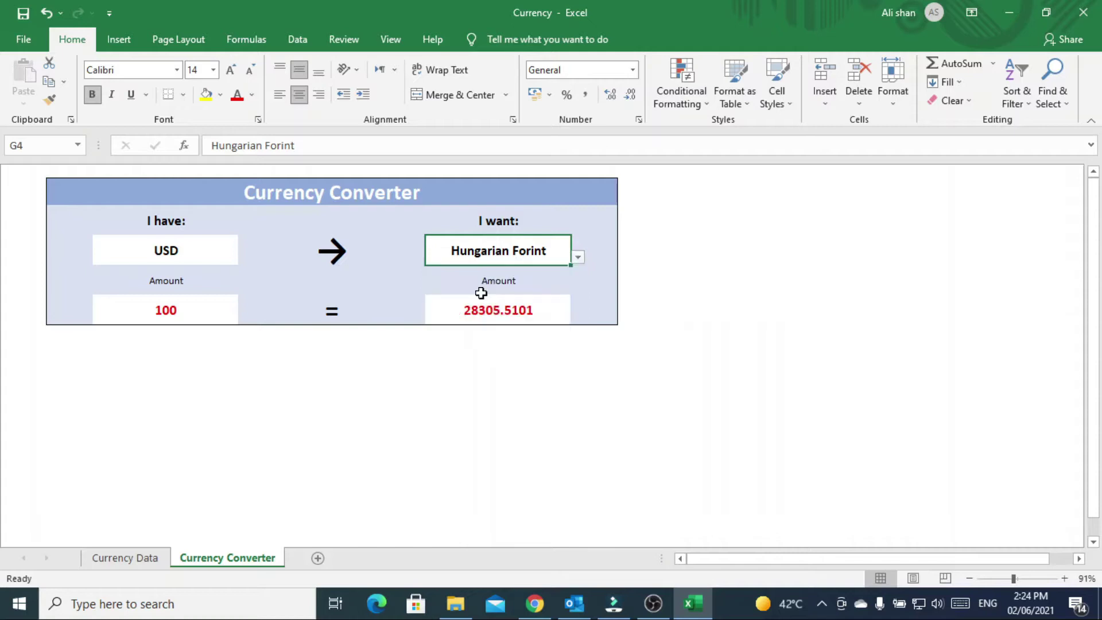
left_click(578, 257)
Continue through Pakistani Rupee and Philippine Peso, finishing with Australian Dollar selected.
left_click_drag(576, 302, 577, 322)
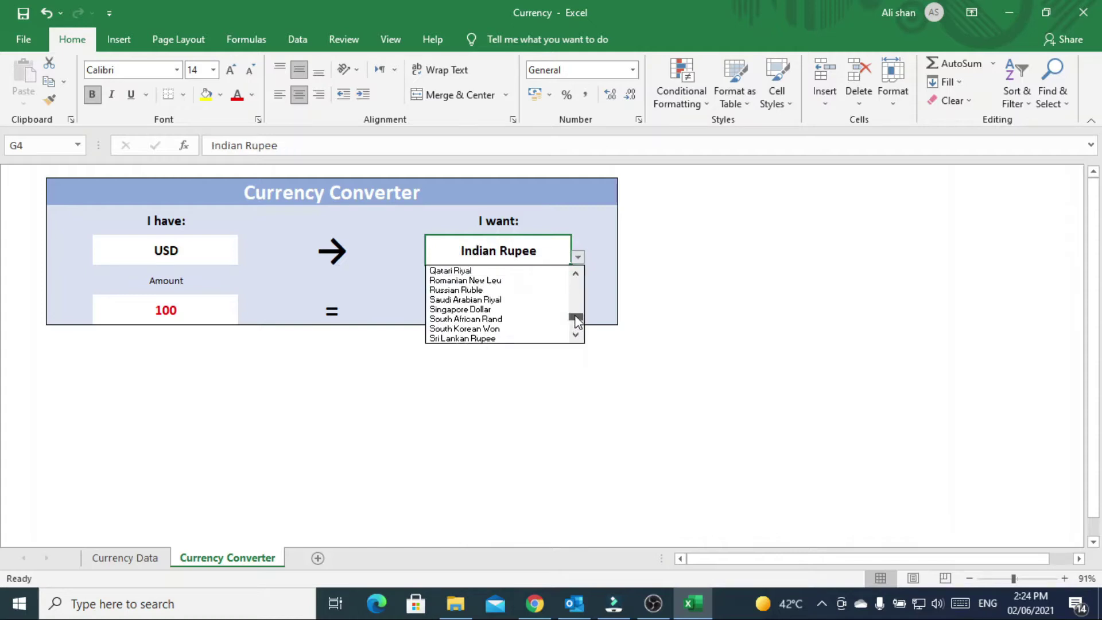
left_click(576, 274)
left_click(482, 271)
left_click(577, 256)
left_click(517, 282)
left_click(578, 258)
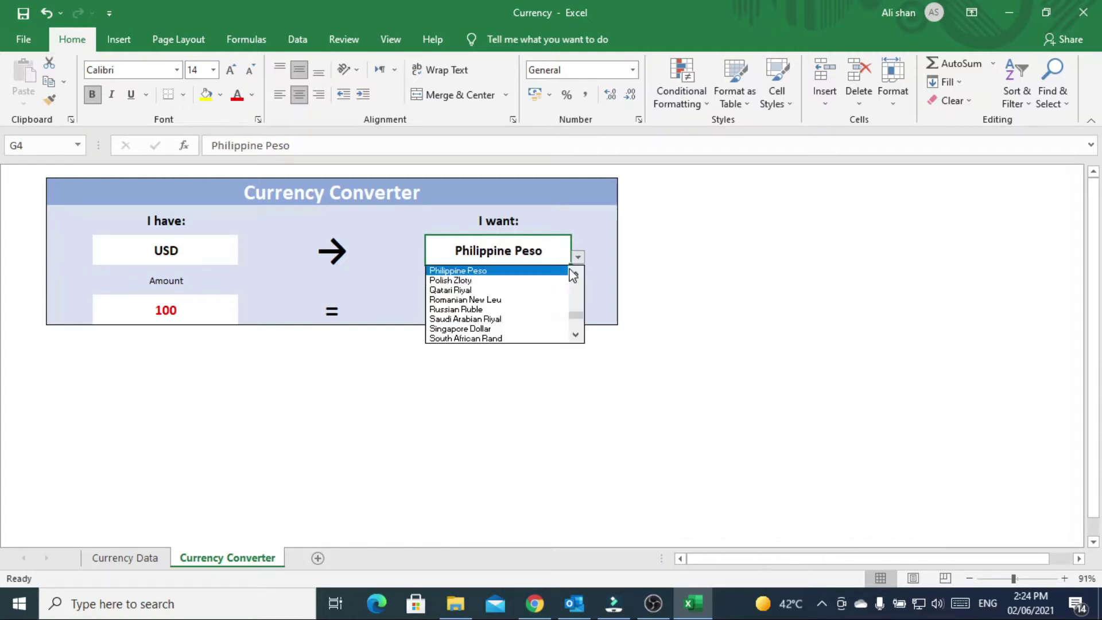
left_click_drag(576, 284, 575, 274)
left_click(508, 280)
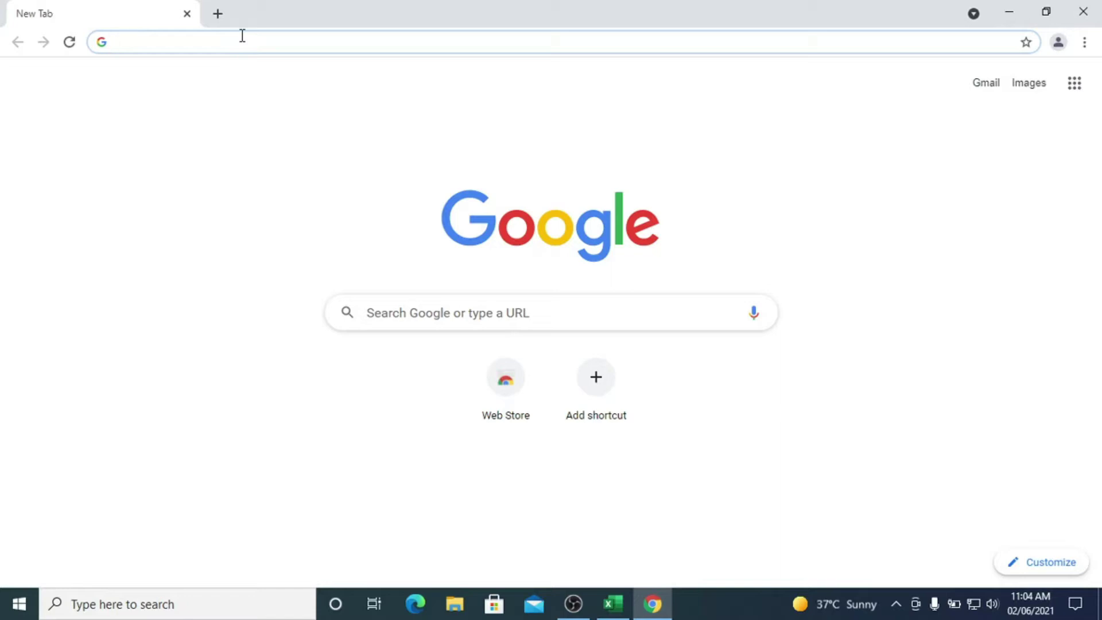
type("x")
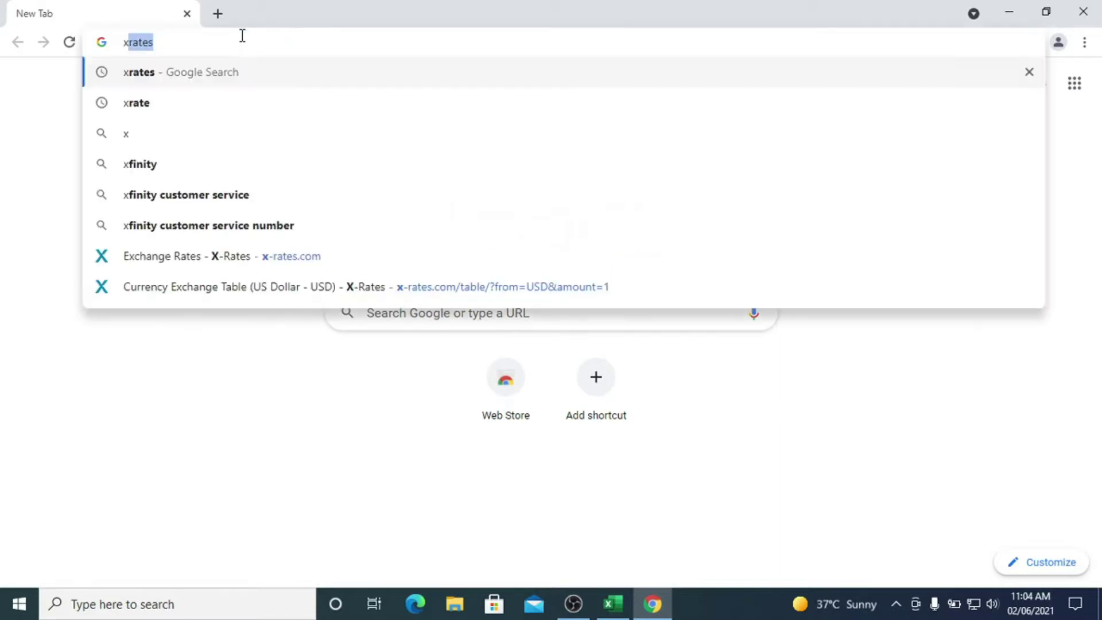
type("rates")
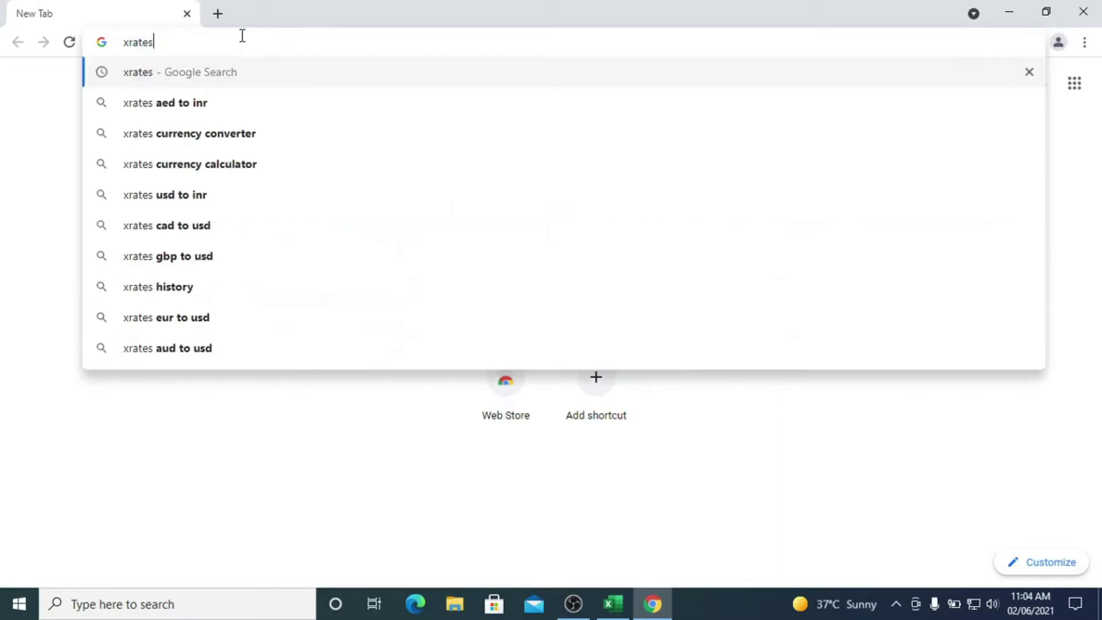
Search xrates, reach the X-Rates US Dollar rates table page, copy its URL and return to Excel.
key("Return")
left_click(231, 210)
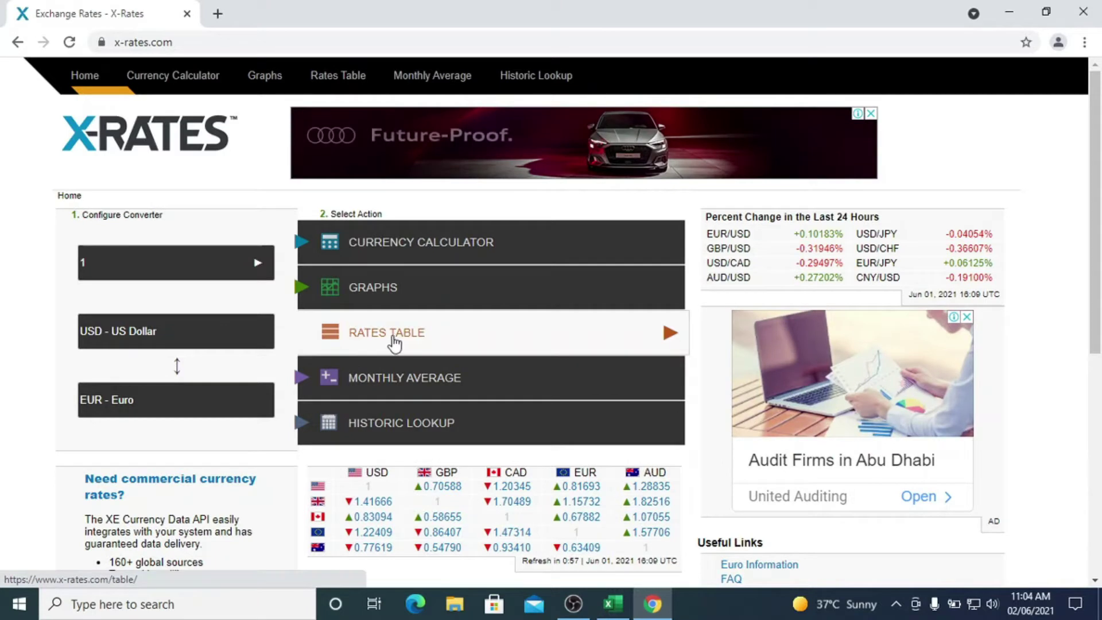
left_click(394, 343)
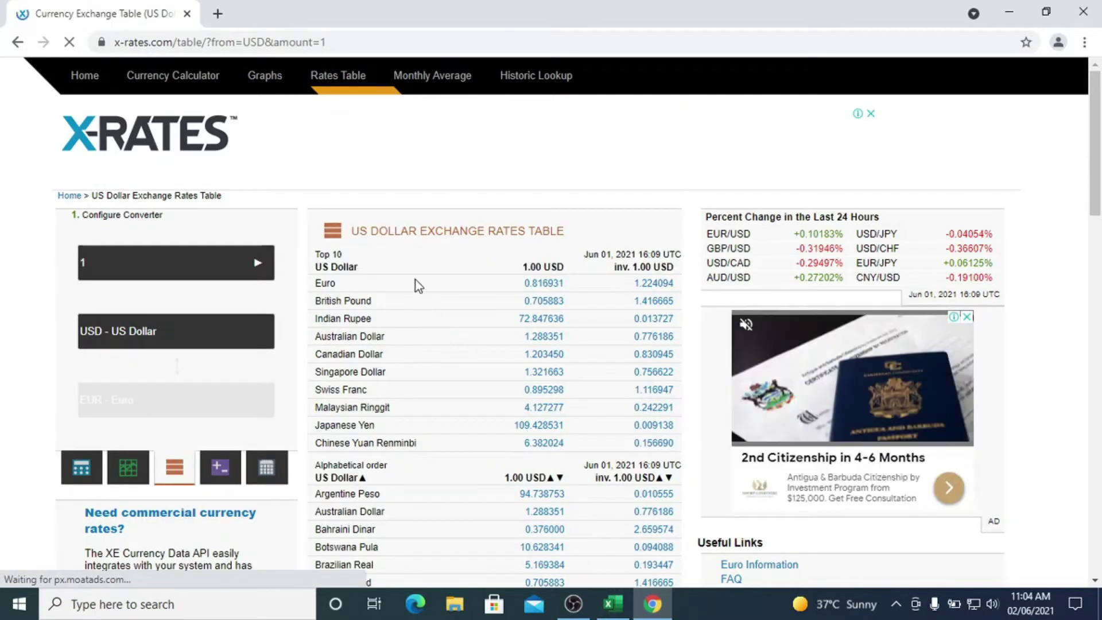
left_click(344, 47)
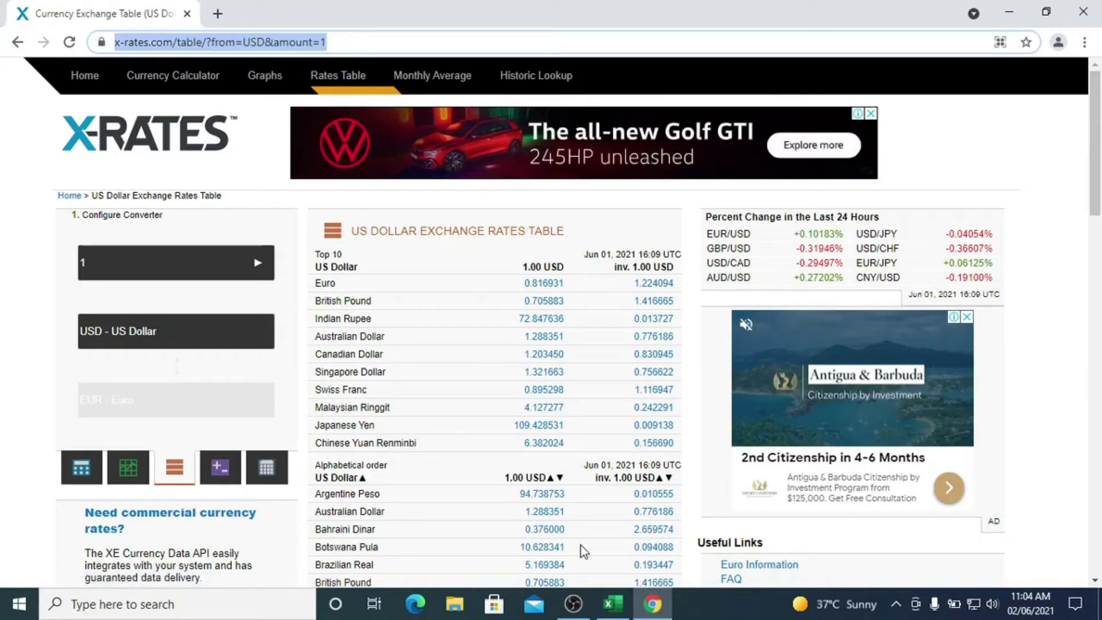
left_click(614, 604)
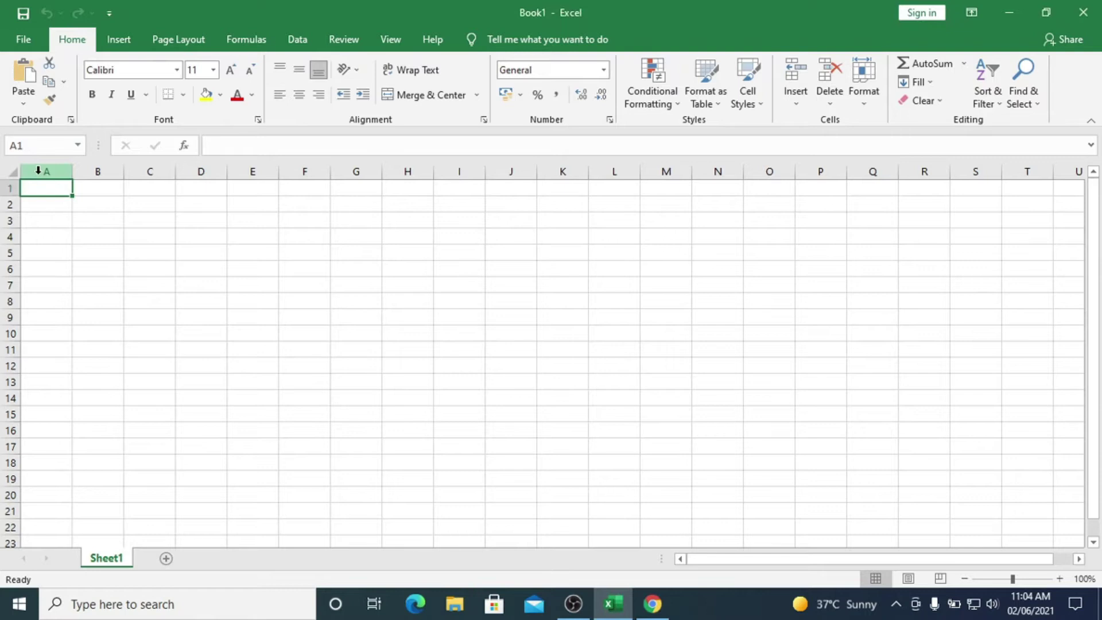
Start a From Web import with the pasted X-Rates table URL and fetch its available tables.
left_click(297, 43)
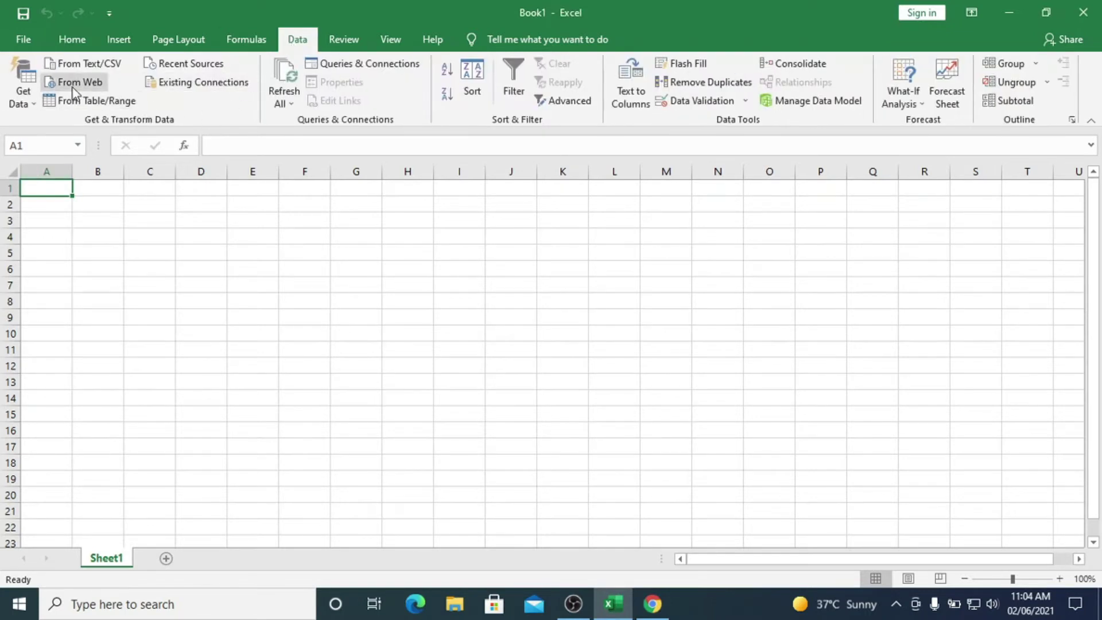
left_click(69, 82)
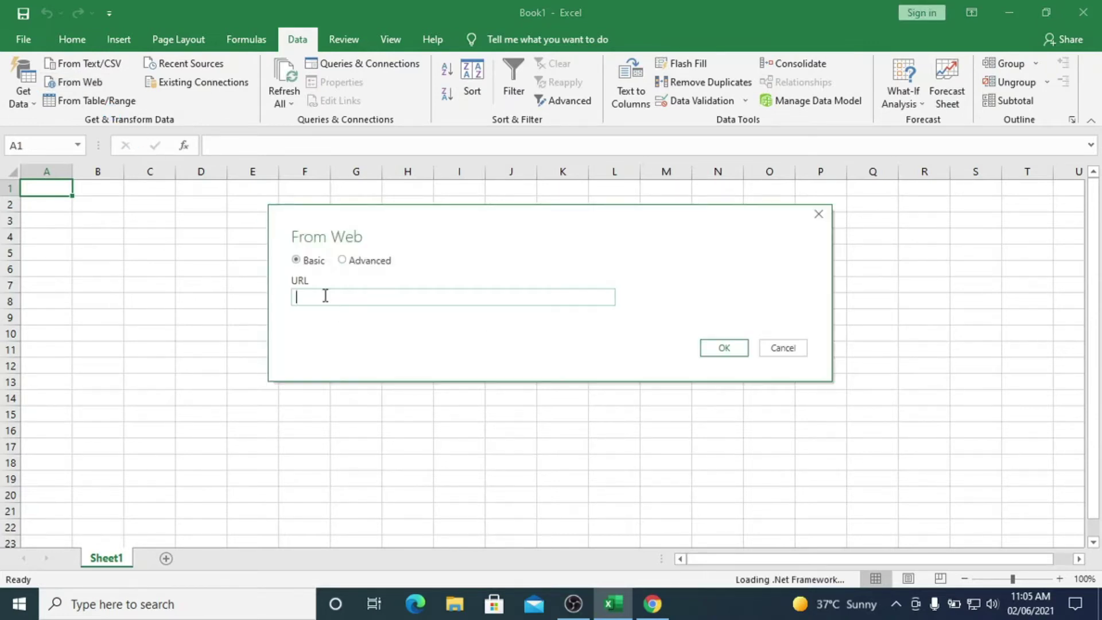
type("https://www.x-rates.com/table/?from=USD&amount=1")
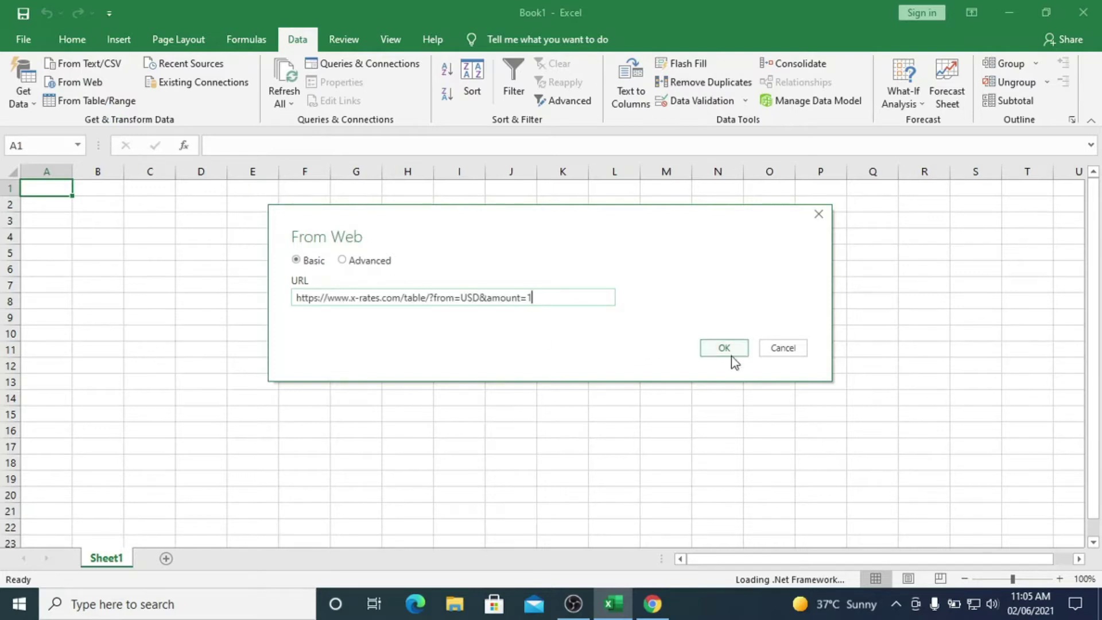
left_click(731, 355)
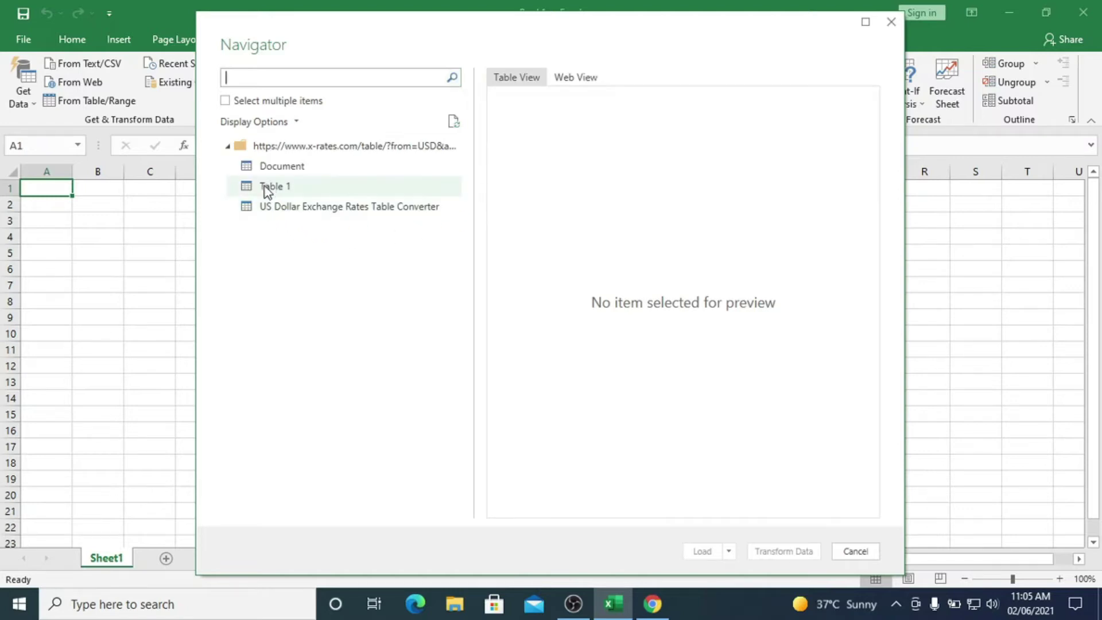
Load Table 1 of US Dollar rates as a table on a new worksheet and close the Queries pane.
left_click(271, 195)
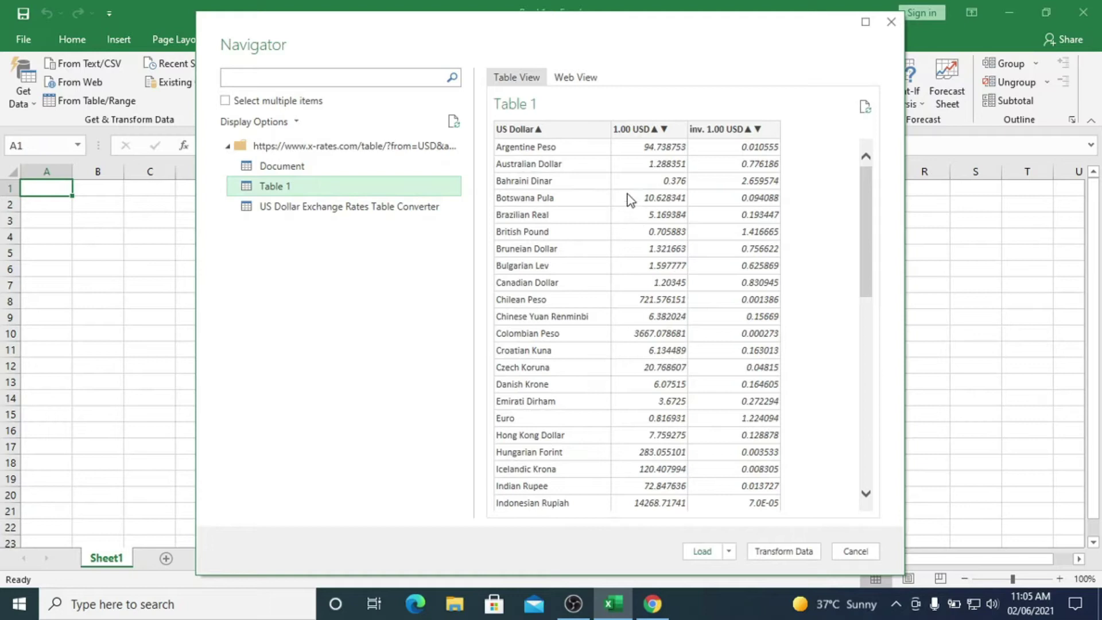
left_click(728, 558)
left_click(742, 577)
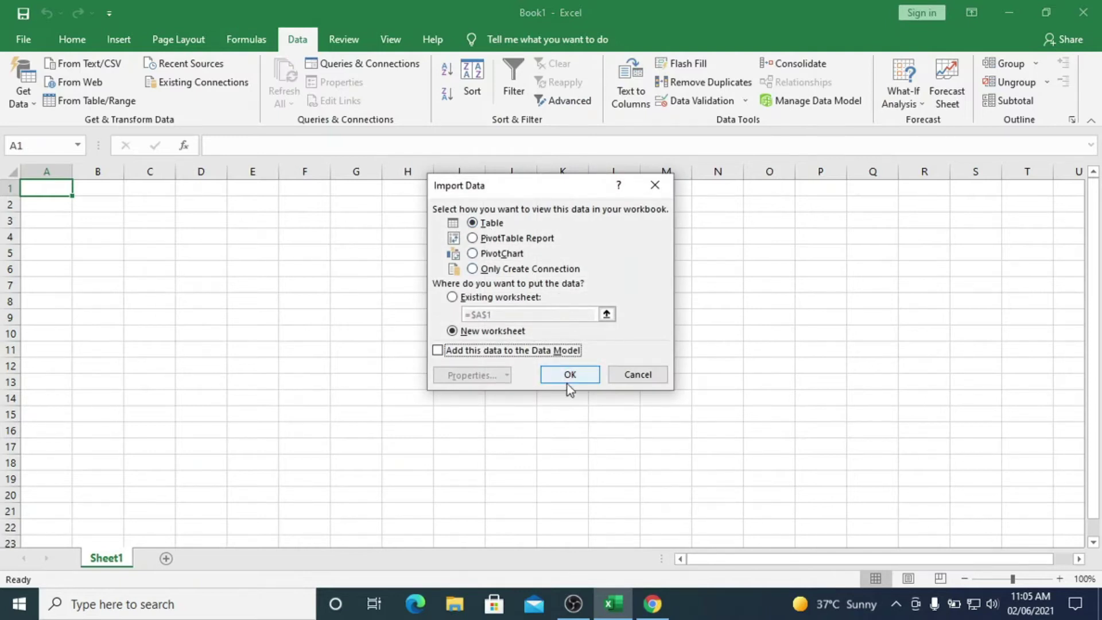
left_click(570, 375)
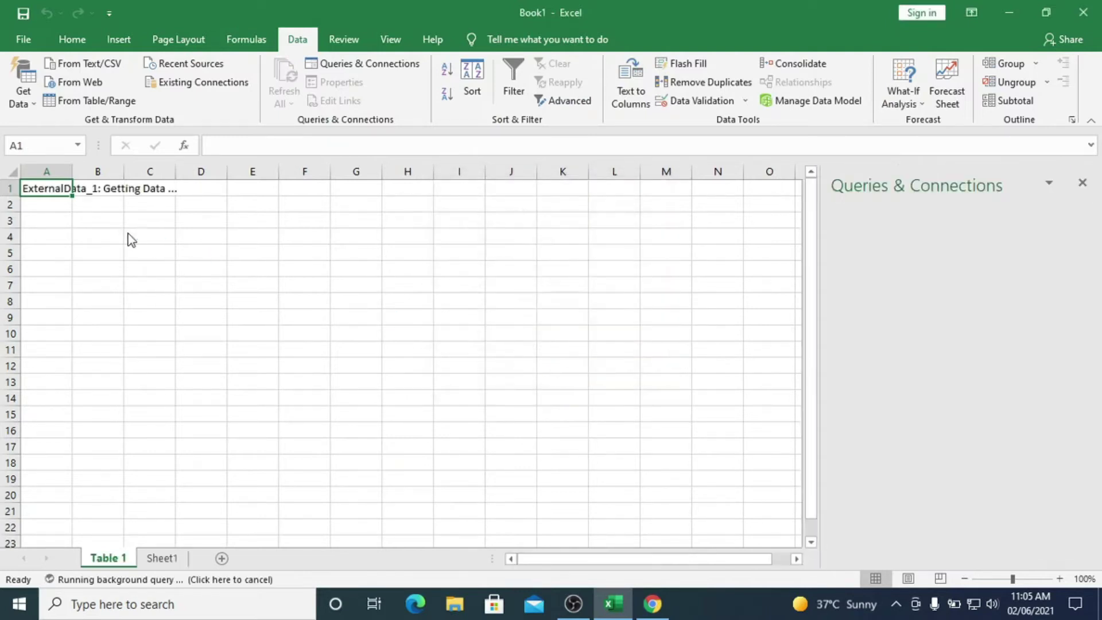
left_click(1084, 187)
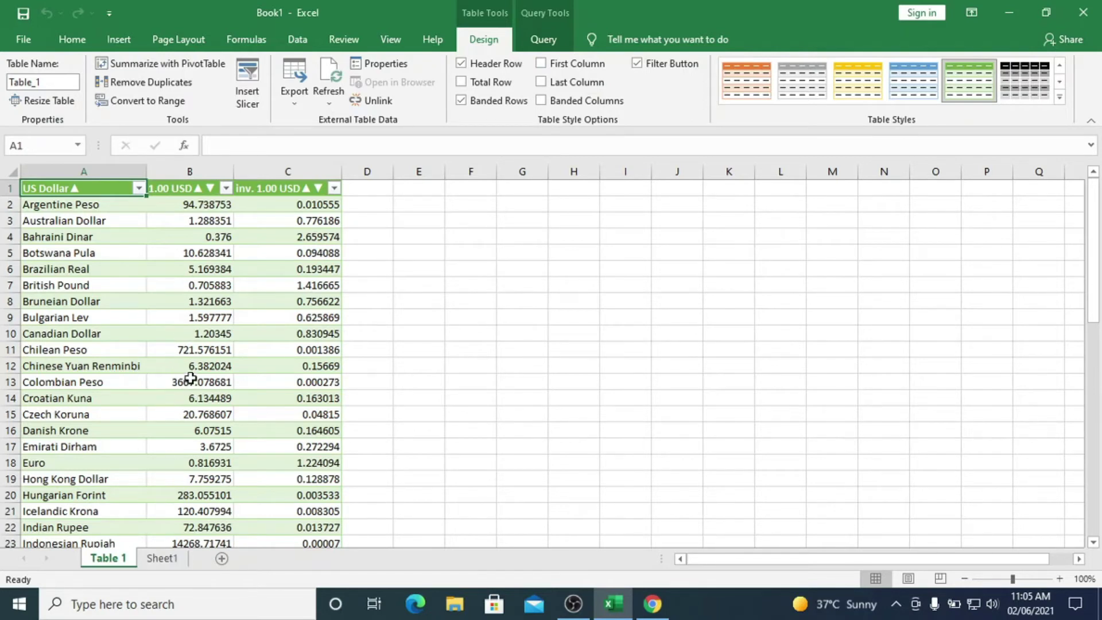
Rename the imported Table 1 sheet to 'Currency Data'.
right_click(120, 560)
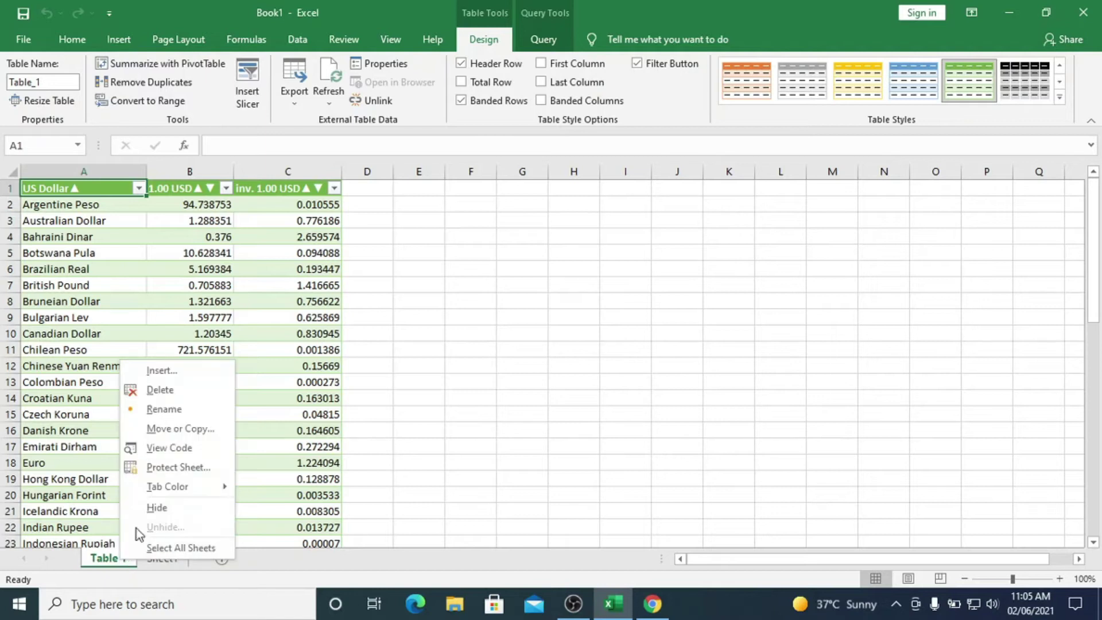
left_click(168, 411)
type("Currenc")
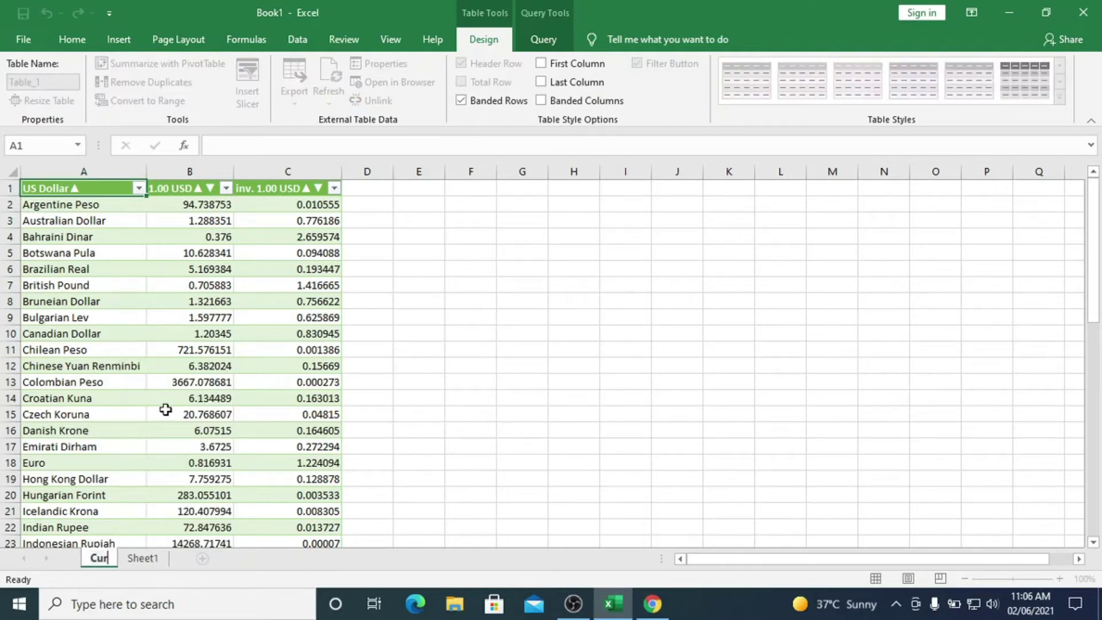
type("y ")
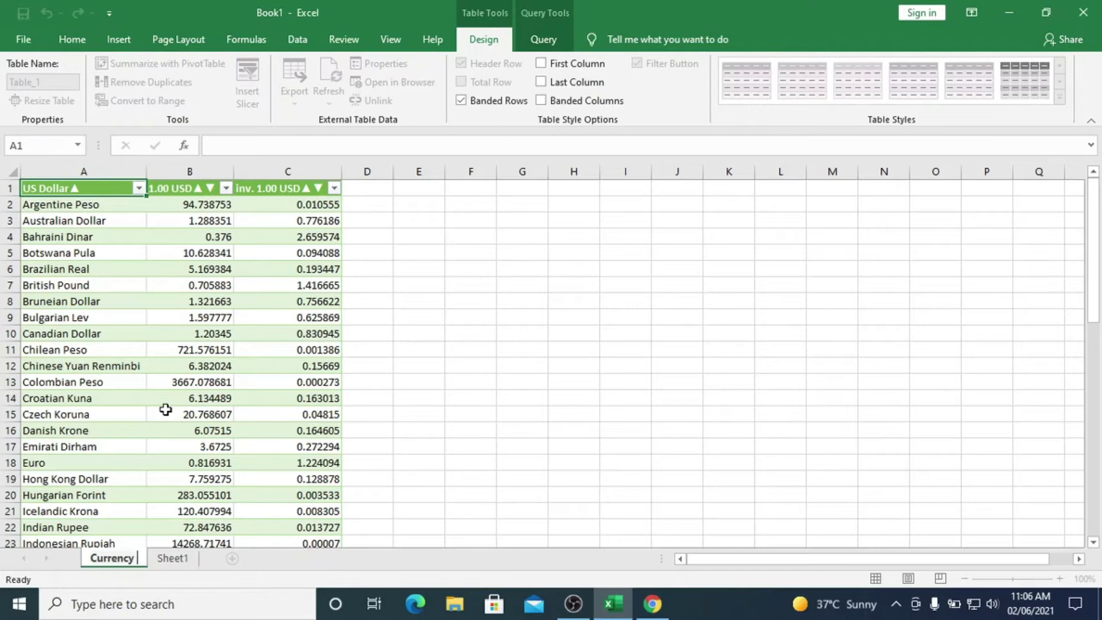
type("Data")
key("Return")
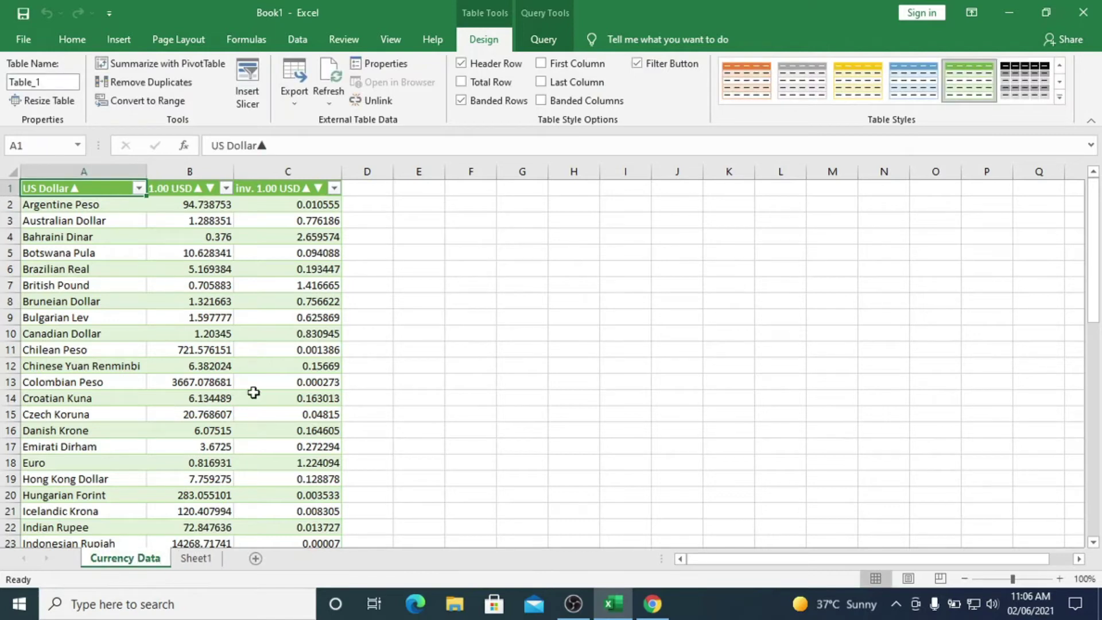
Rename Sheet1 to 'Currency Converter' and leave that sheet showing after checking Currency Data.
left_click(192, 560)
right_click(191, 561)
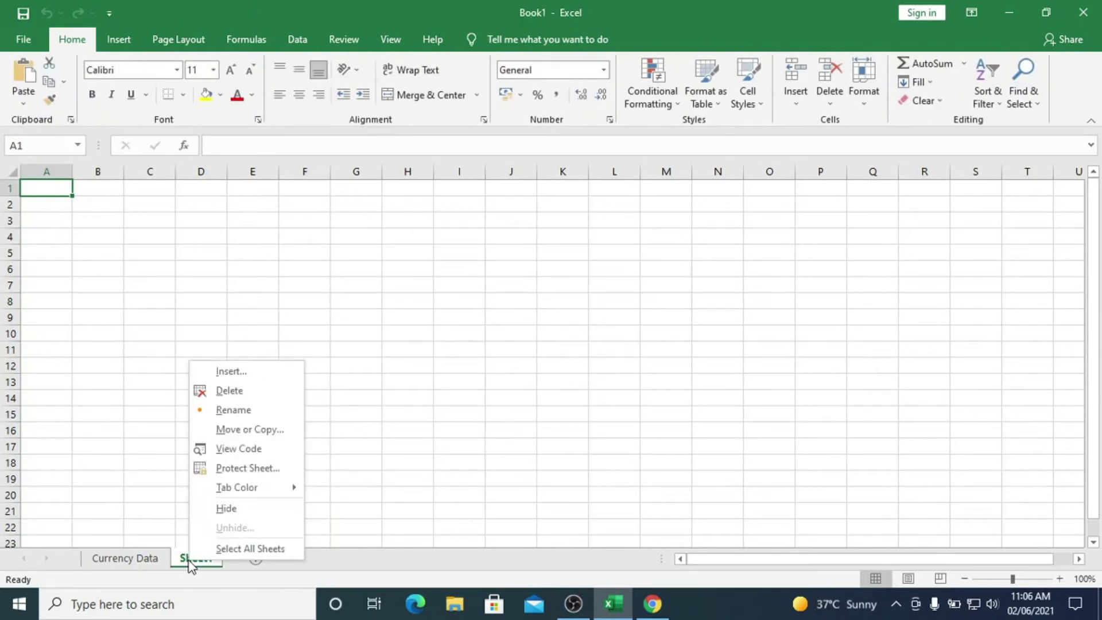
left_click(234, 412)
type("Cu")
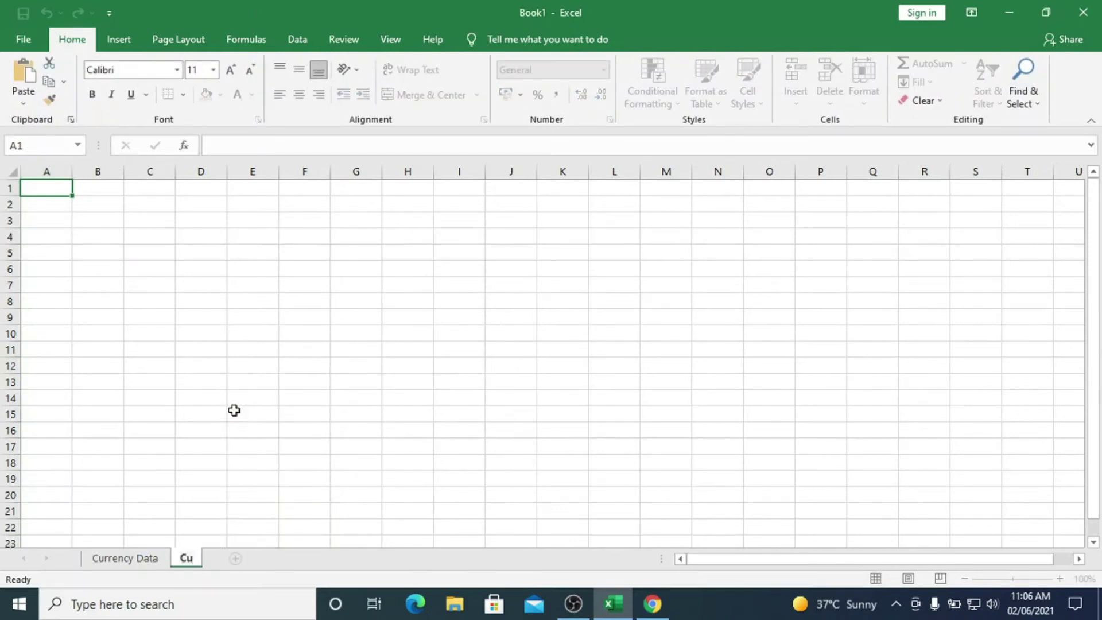
type("rrency")
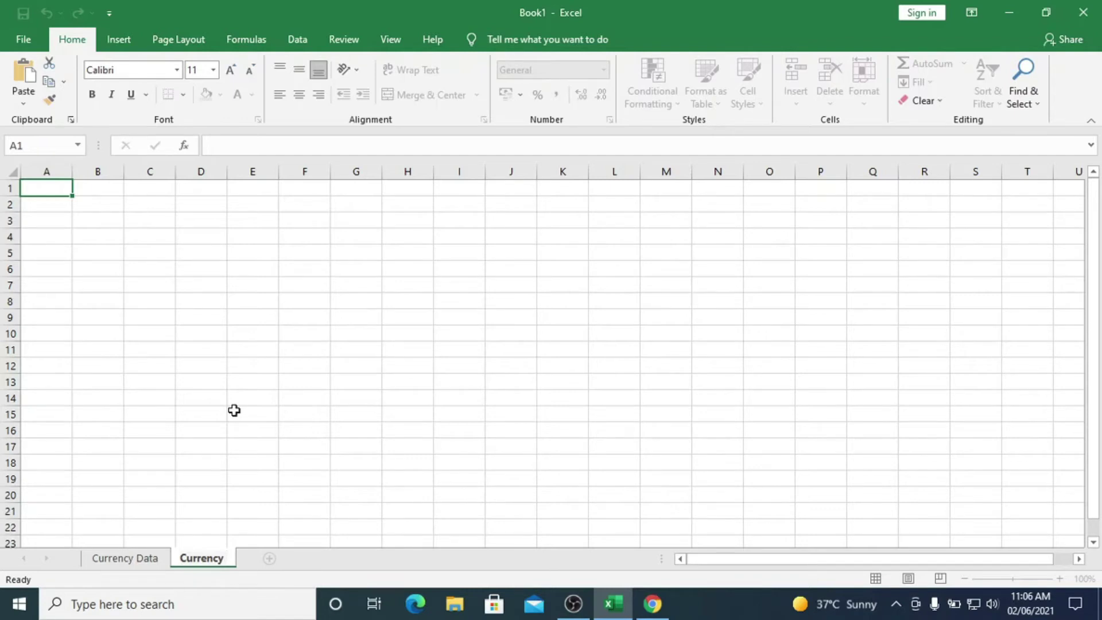
type(" Converte")
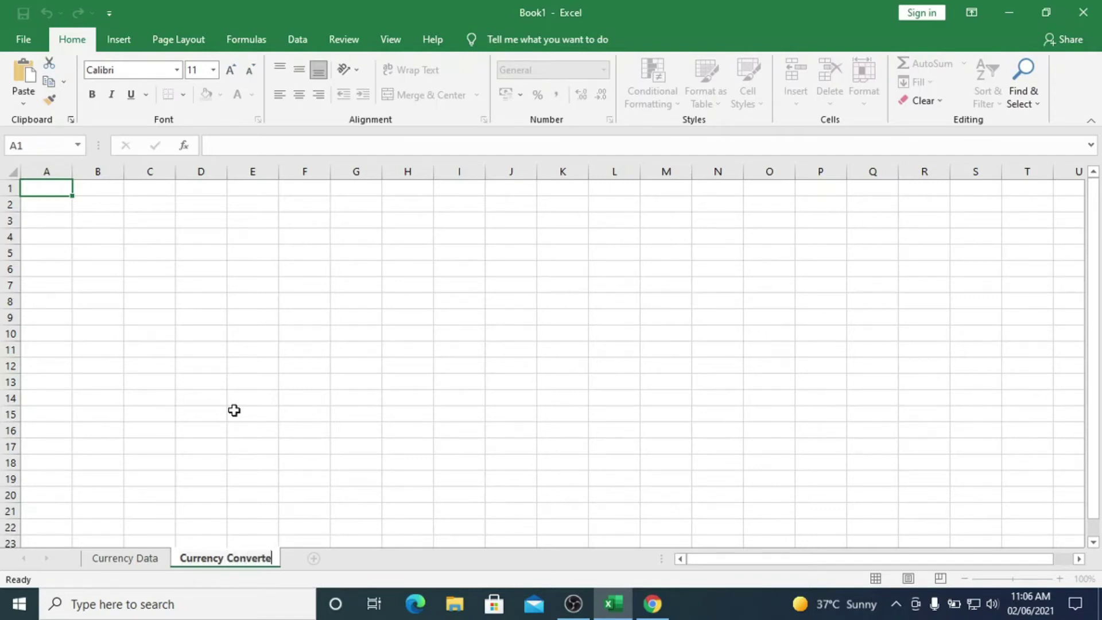
type("r")
key("Return")
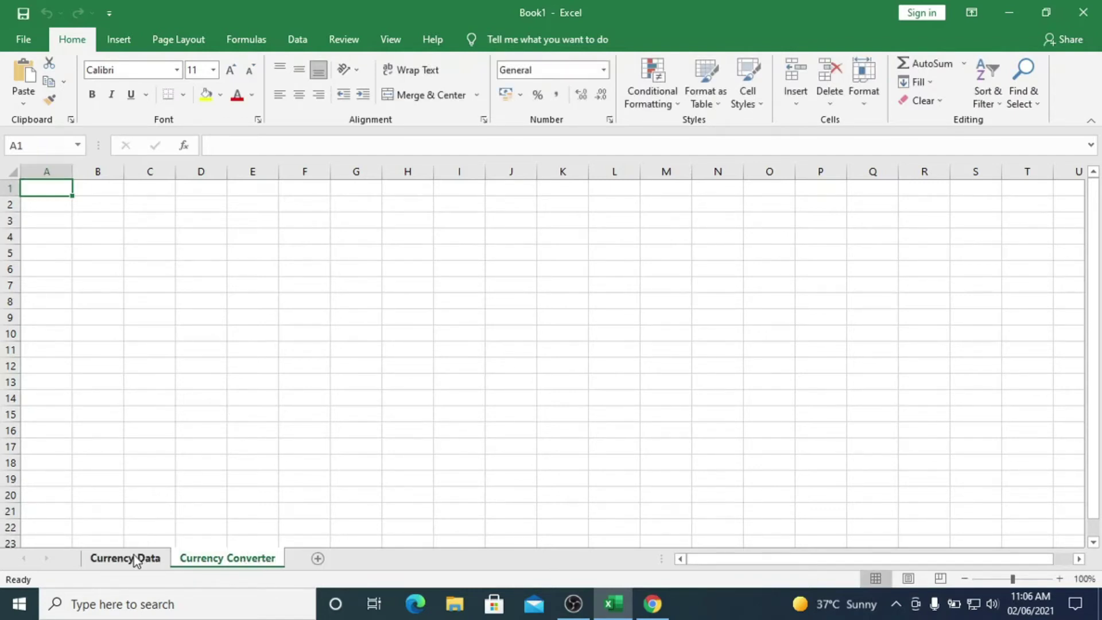
left_click(136, 560)
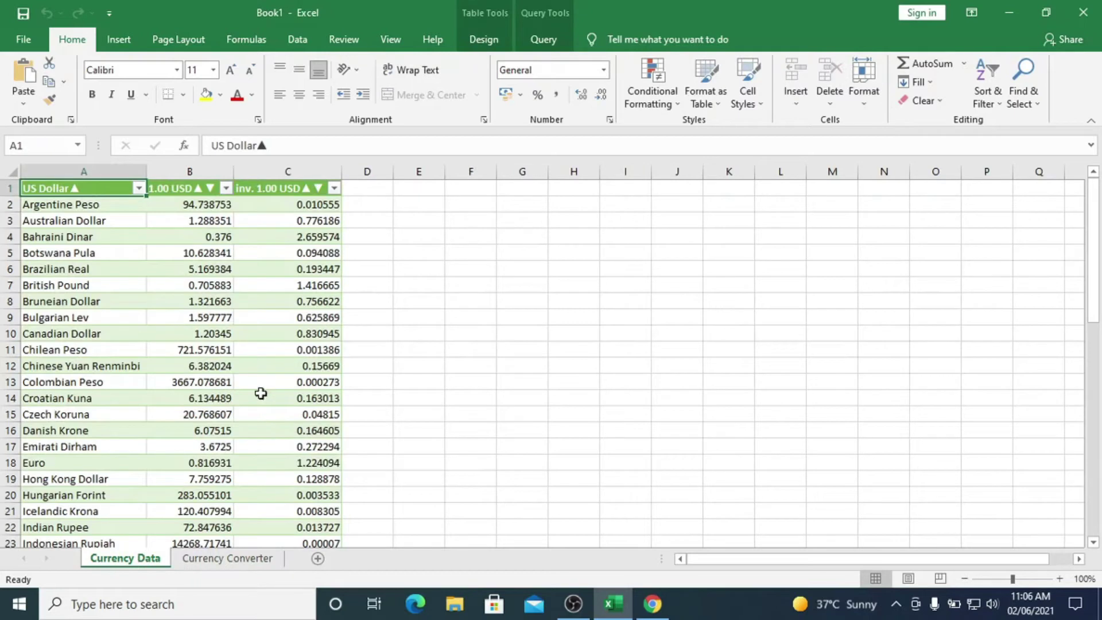
left_click(221, 561)
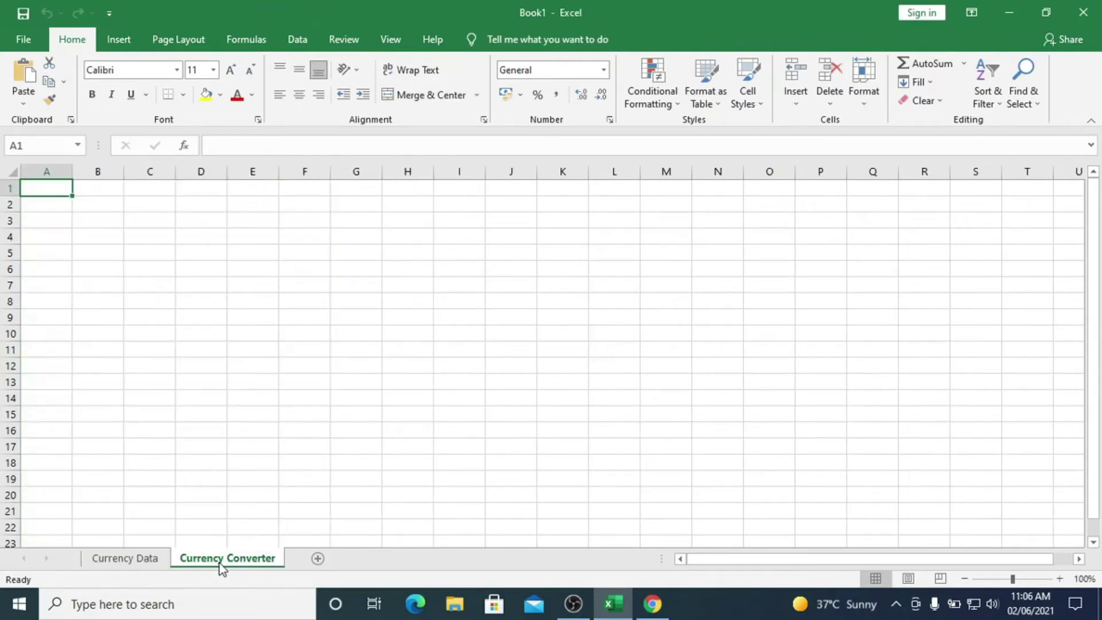
Enter the 'Currency Converter' title in B2 and merge-and-centre it across B2:H2.
left_click(252, 279)
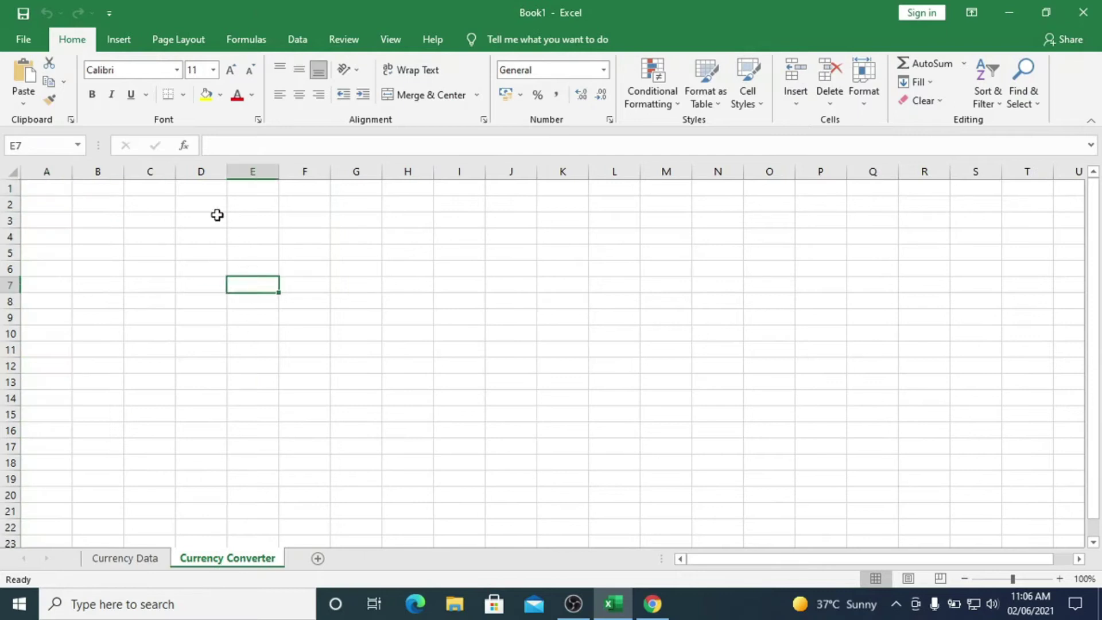
left_click(78, 208)
type("Currency Converter")
key("Return")
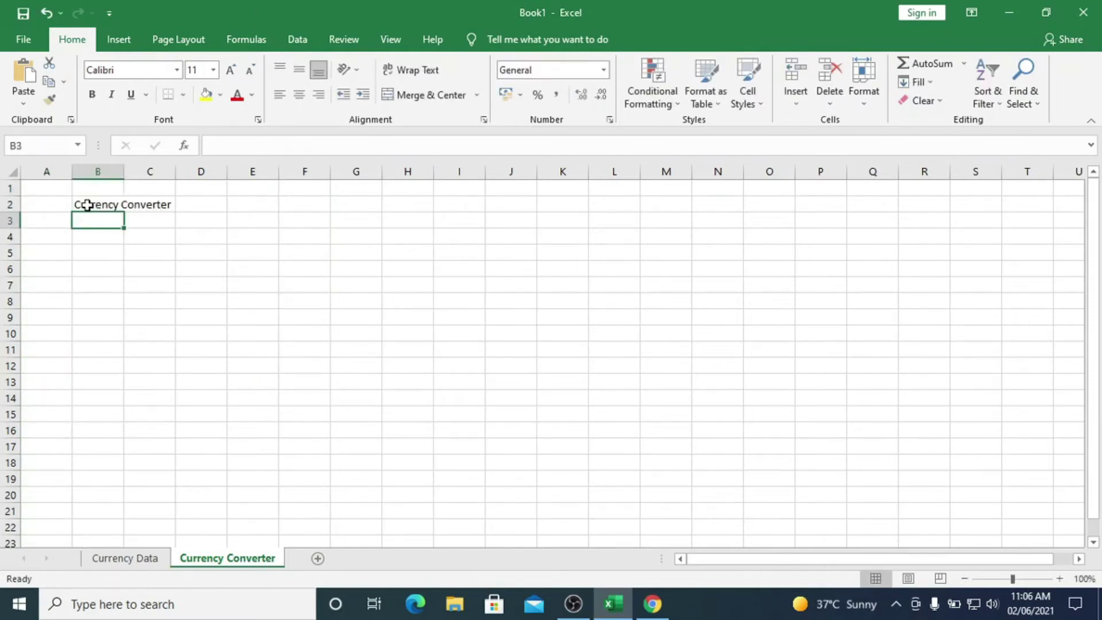
left_click_drag(87, 205, 422, 207)
left_click(415, 97)
Add the labels 'I have:' in C3, 'I want:' in G3 and 'USD' in C4.
left_click(153, 221)
double_click(153, 221)
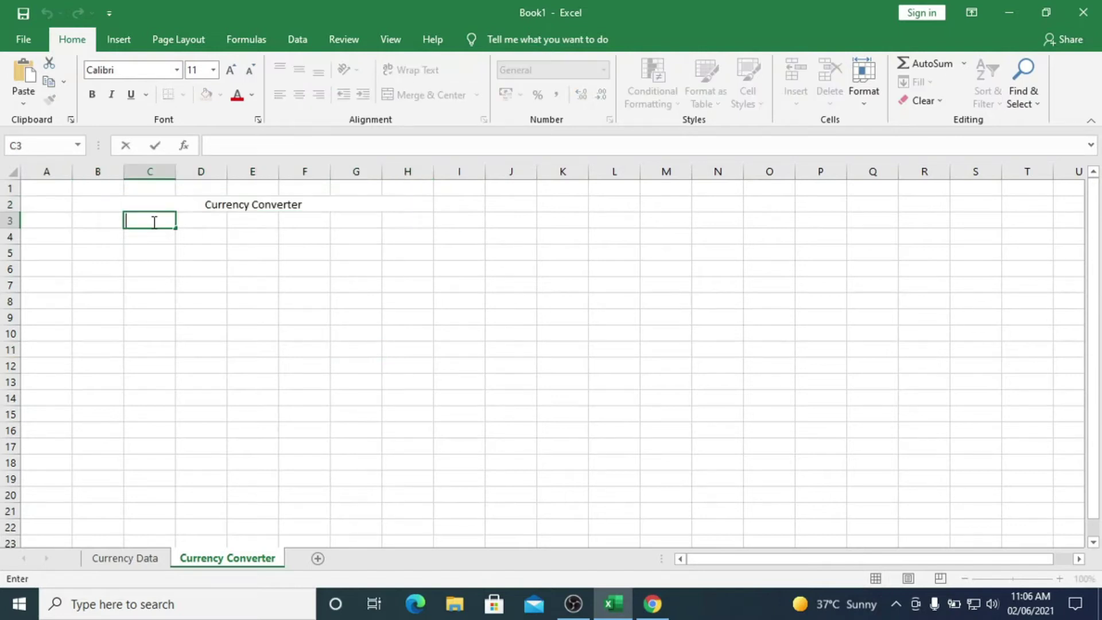
type("I have")
key("ctrl+Return")
key("Right")
key("Right")
key("Right")
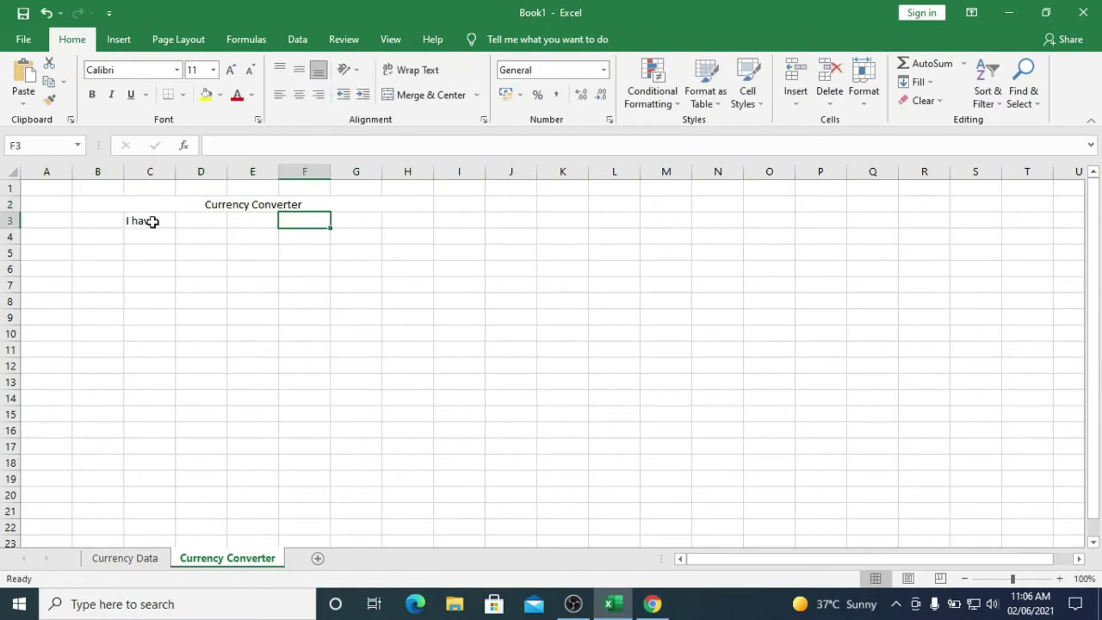
key("Right")
type("I")
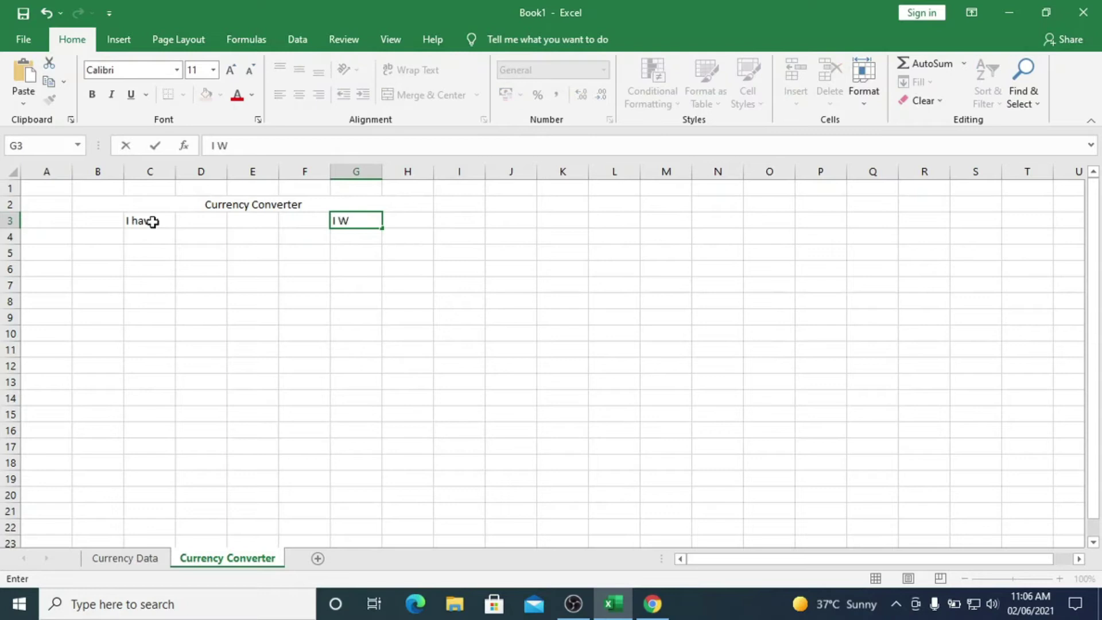
type("ant:")
key("Return")
left_click(137, 236)
type("US")
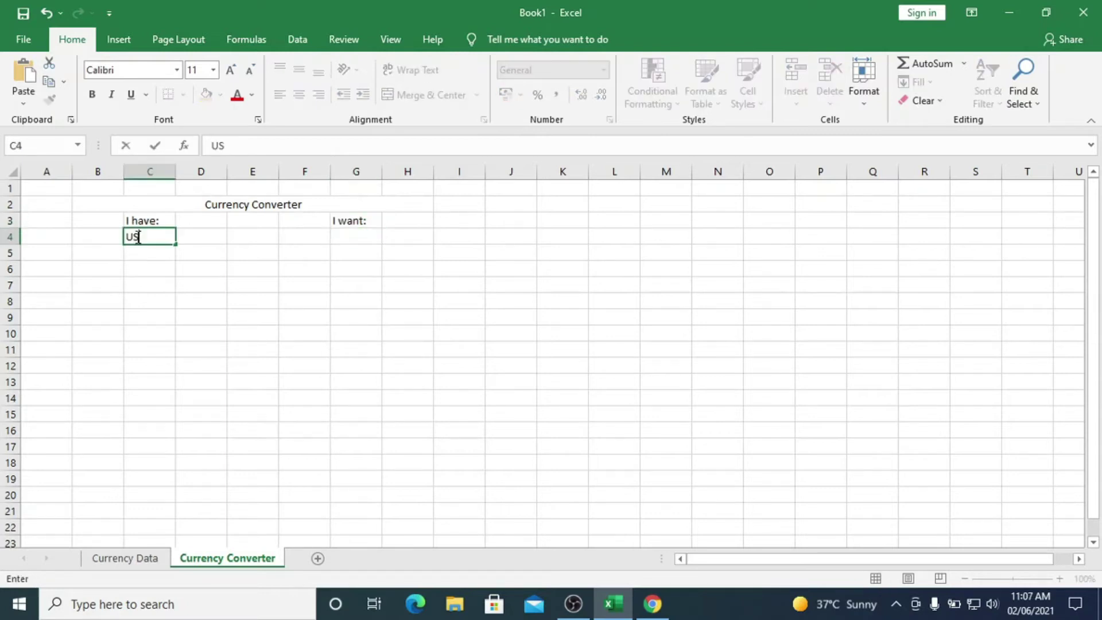
type("D")
key("ctrl+Return")
key("Right")
key("Right")
key("Right")
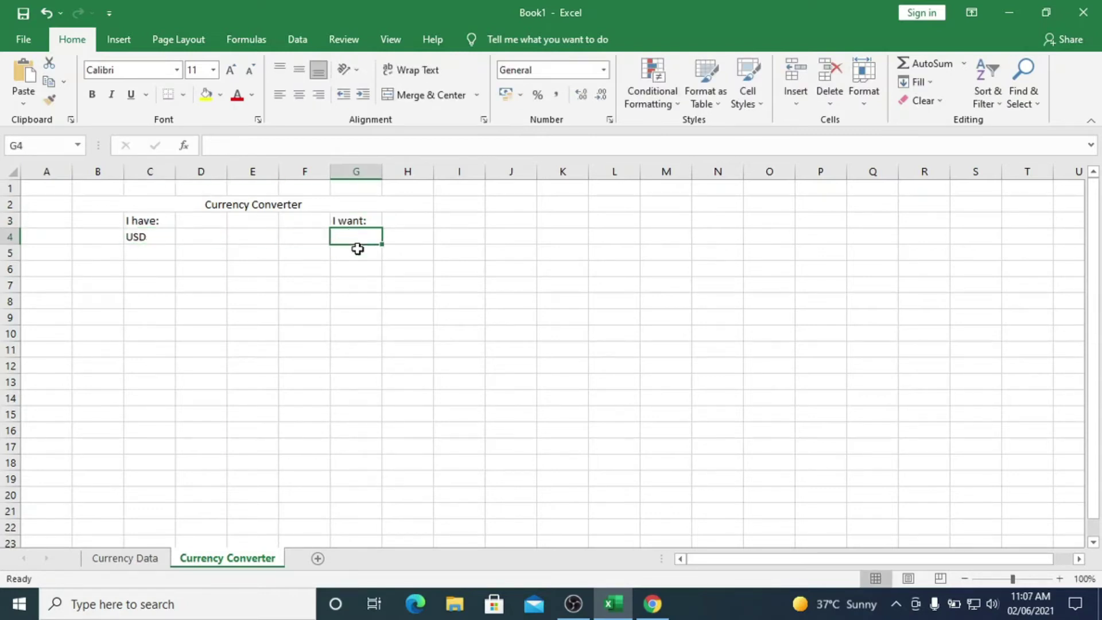
Give G4 a List validation sourced from ='Currency Data'!$A$2:$A$54 currency names.
left_click(296, 41)
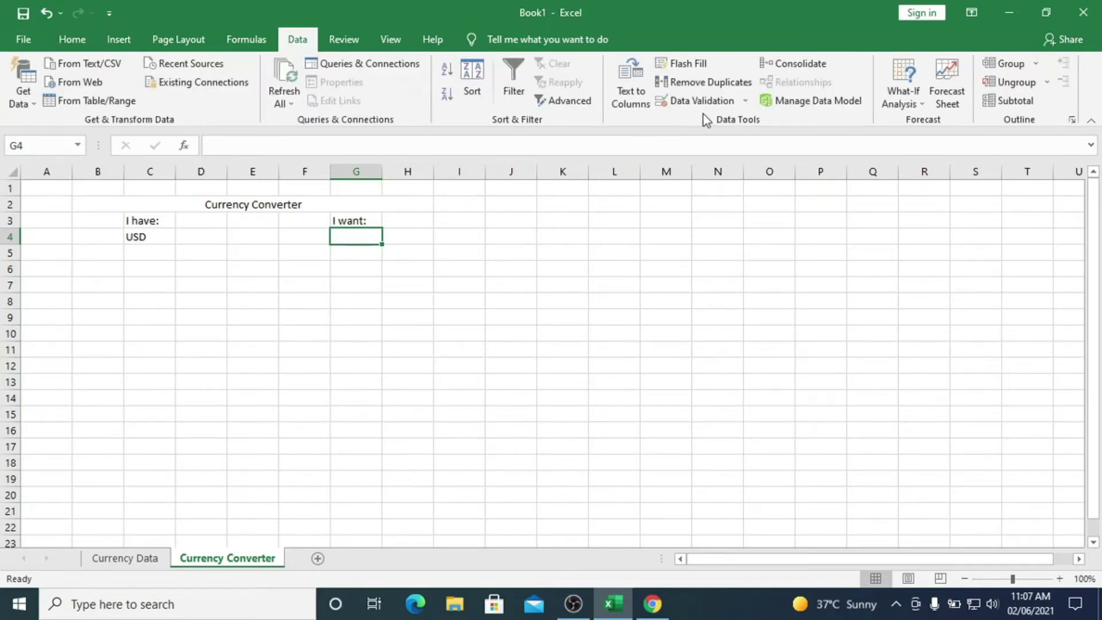
left_click(726, 104)
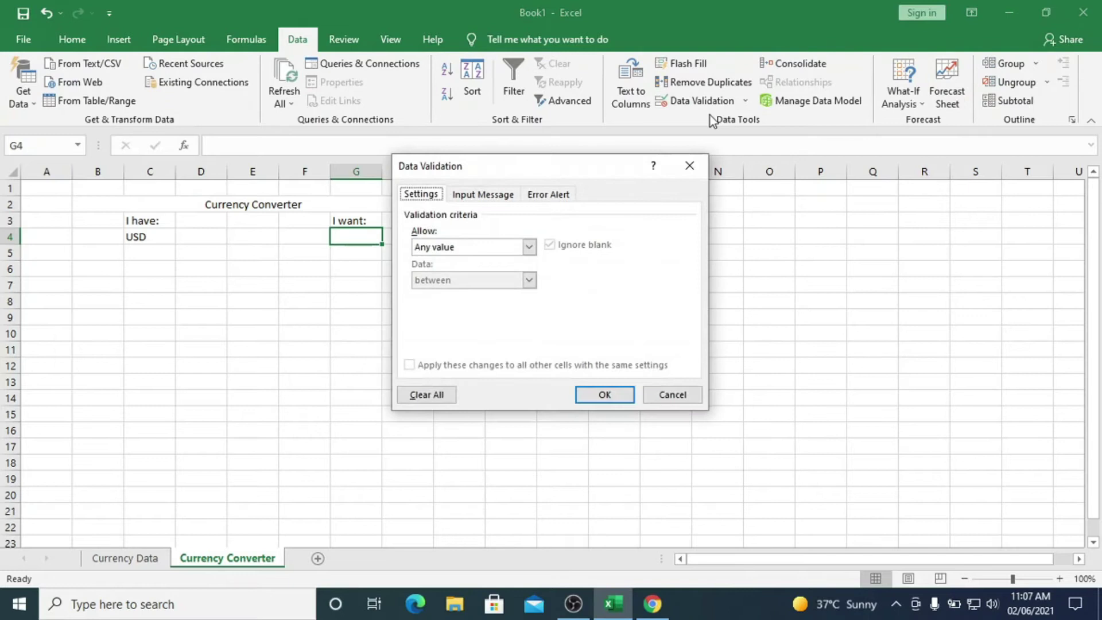
left_click(530, 247)
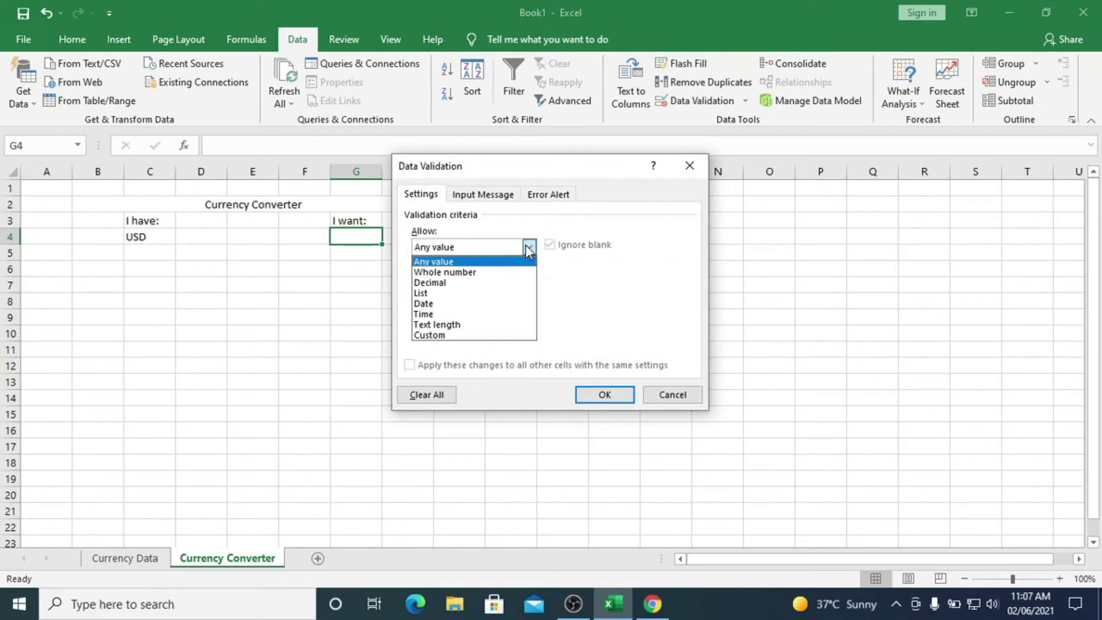
left_click(434, 293)
left_click(621, 313)
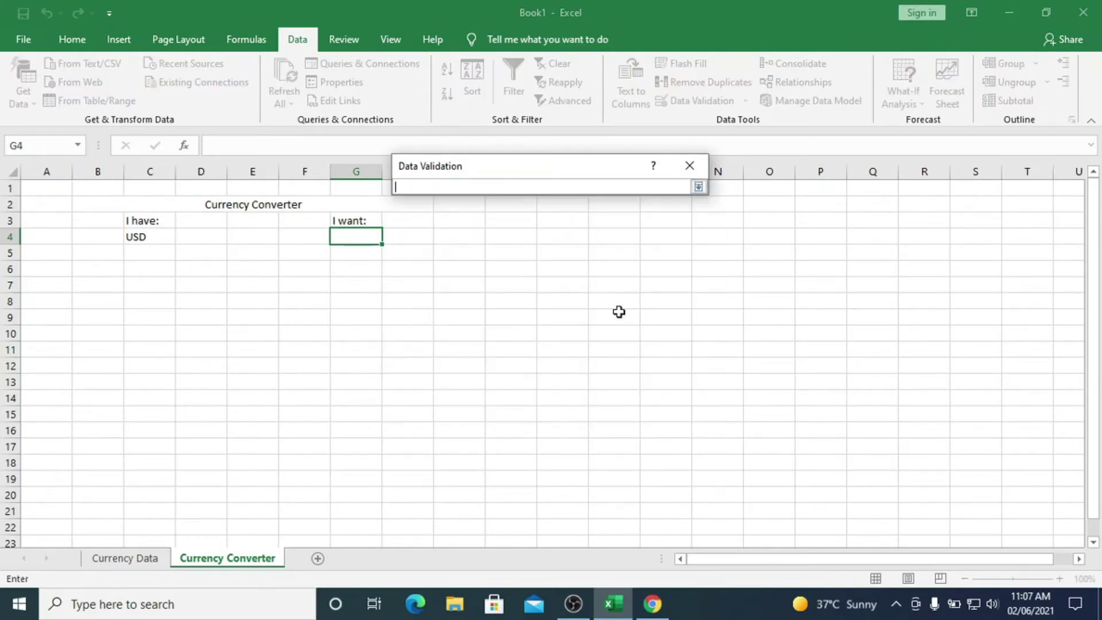
left_click(110, 560)
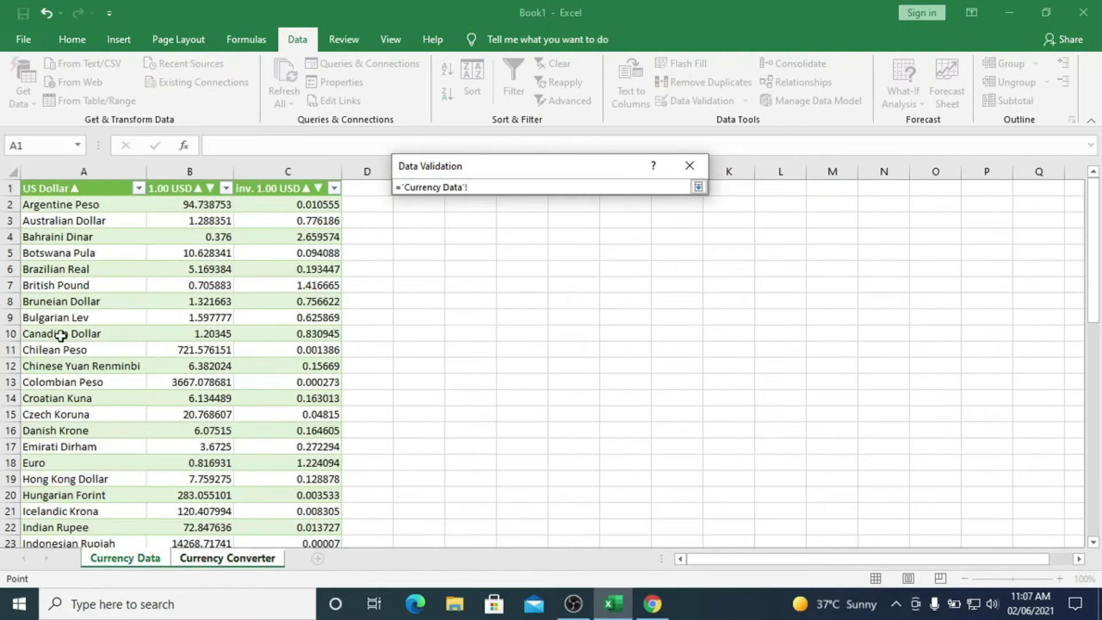
left_click_drag(48, 206, 41, 554)
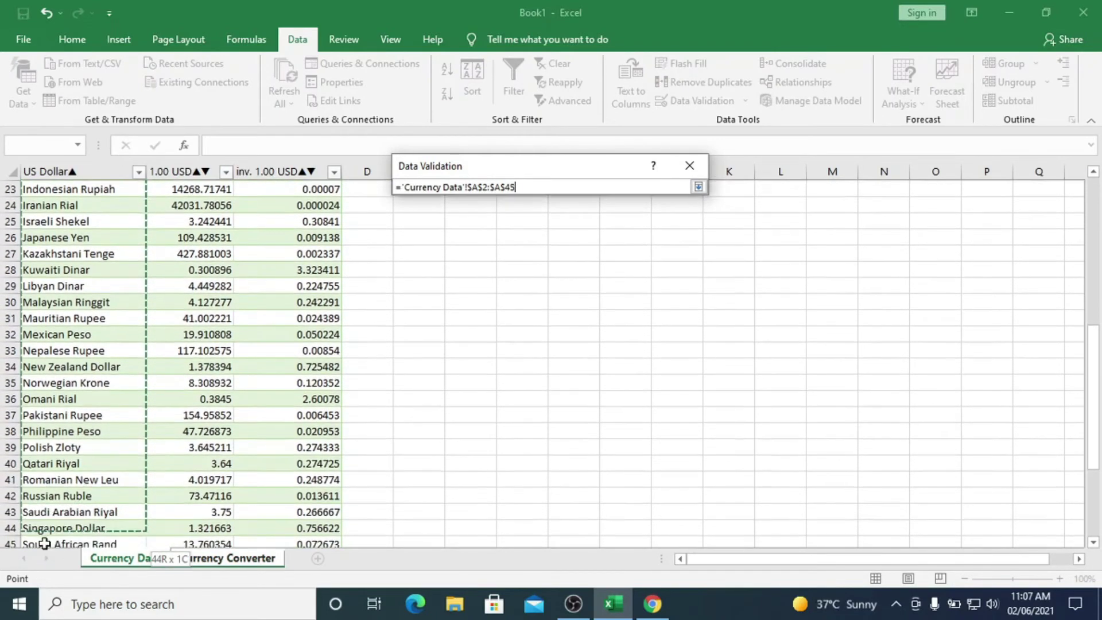
left_click_drag(42, 553, 34, 512)
scroll(53, 474, "up", 8)
scroll(54, 473, "up", 3)
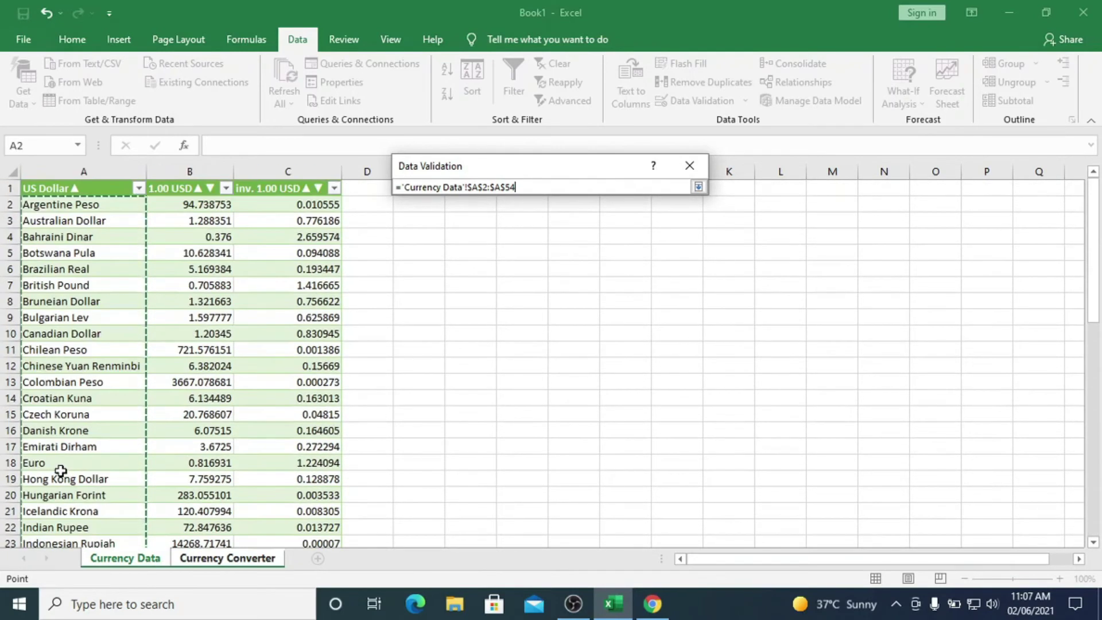
key("Return")
left_click(608, 395)
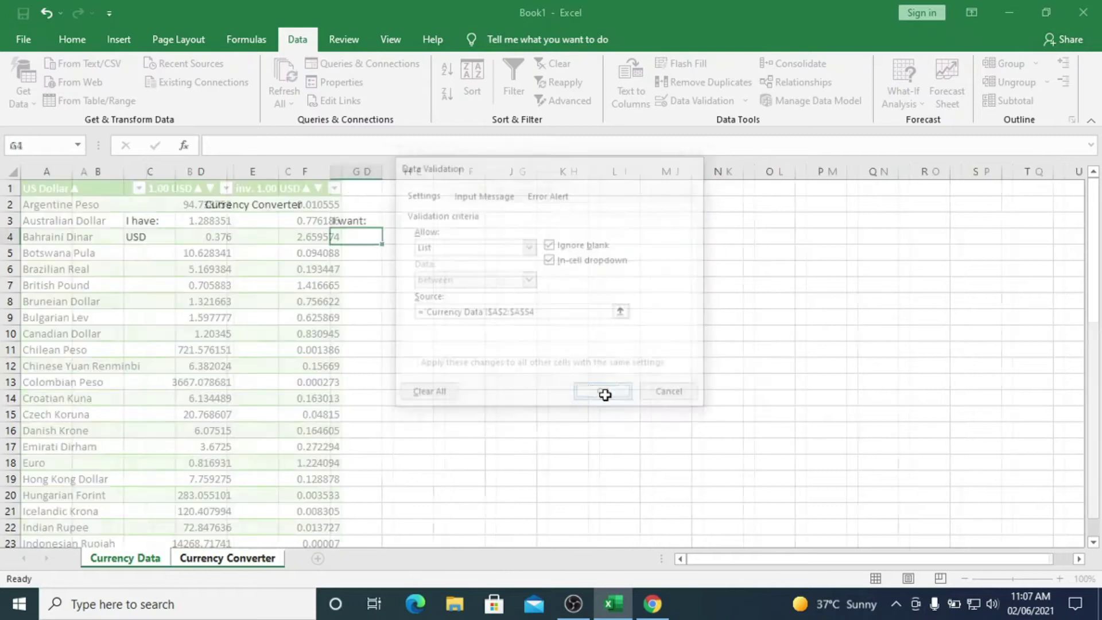
Use the new G4 dropdown, briefly picking Euro, then settle on Emirati Dirham.
left_click(390, 237)
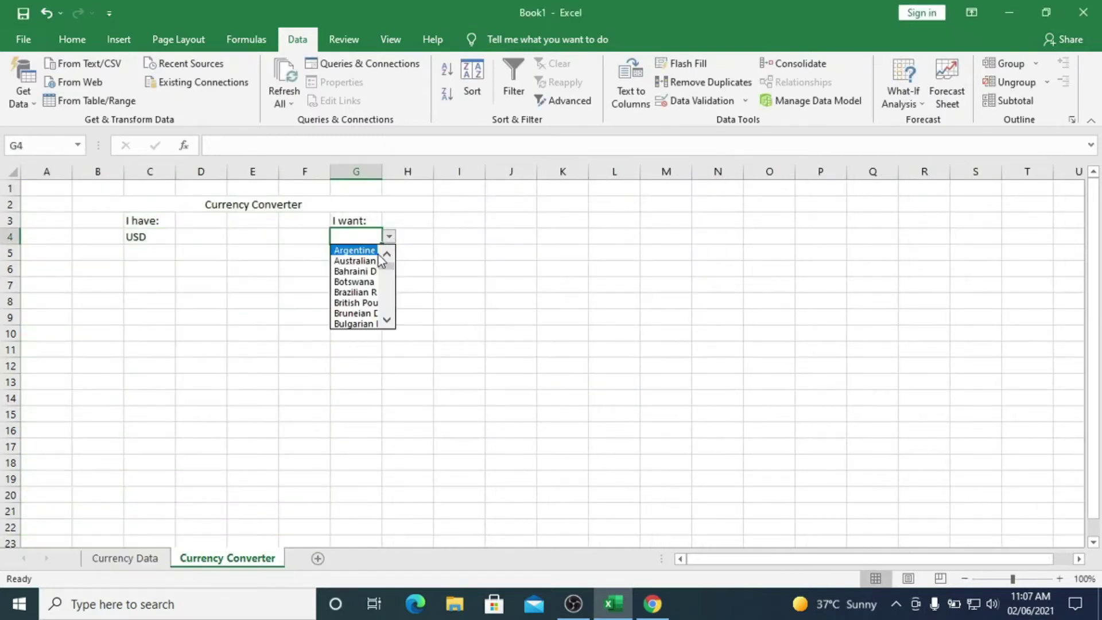
left_click(389, 321)
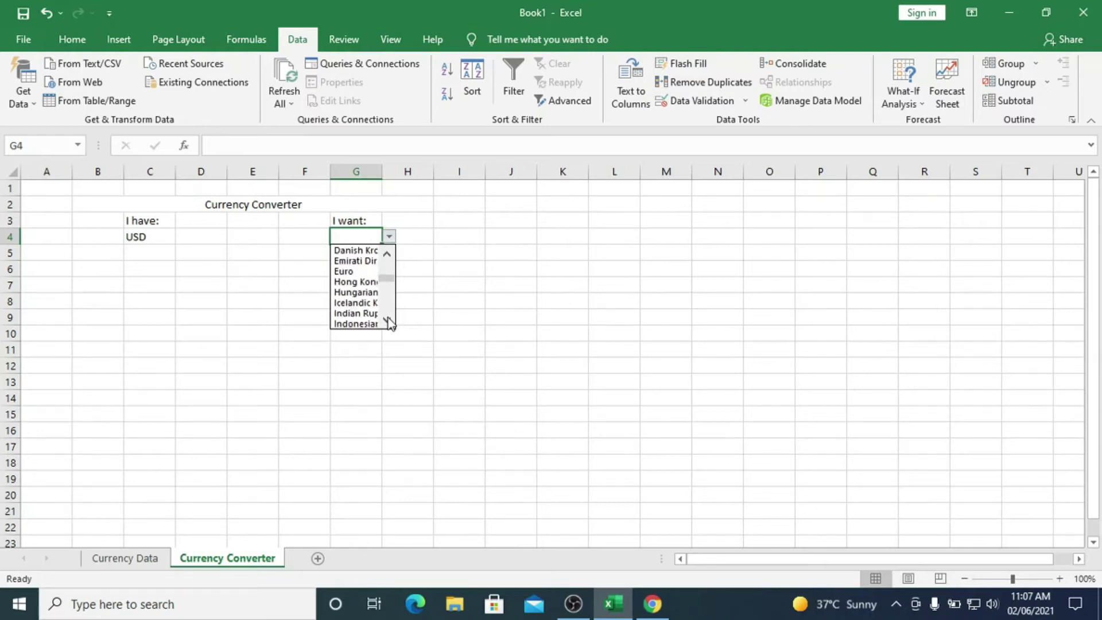
left_click(389, 237)
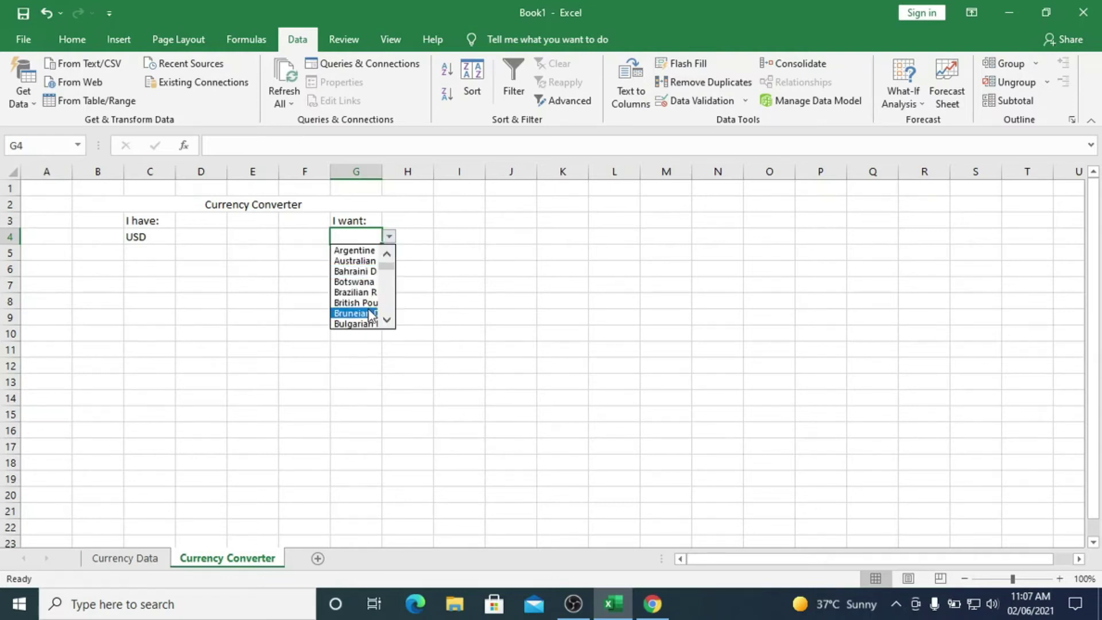
scroll(357, 310, "down", 2)
scroll(357, 310, "down", 3)
left_click(357, 291)
left_click(389, 237)
scroll(370, 303, "up", 1)
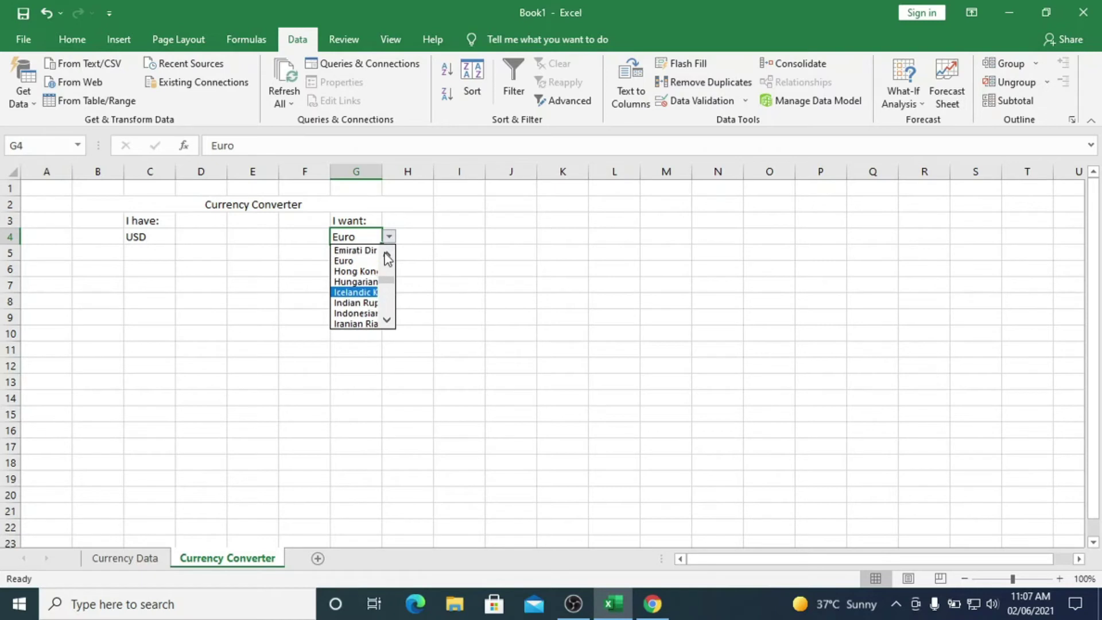
scroll(370, 293, "up", 1)
left_click(355, 260)
left_click(304, 288)
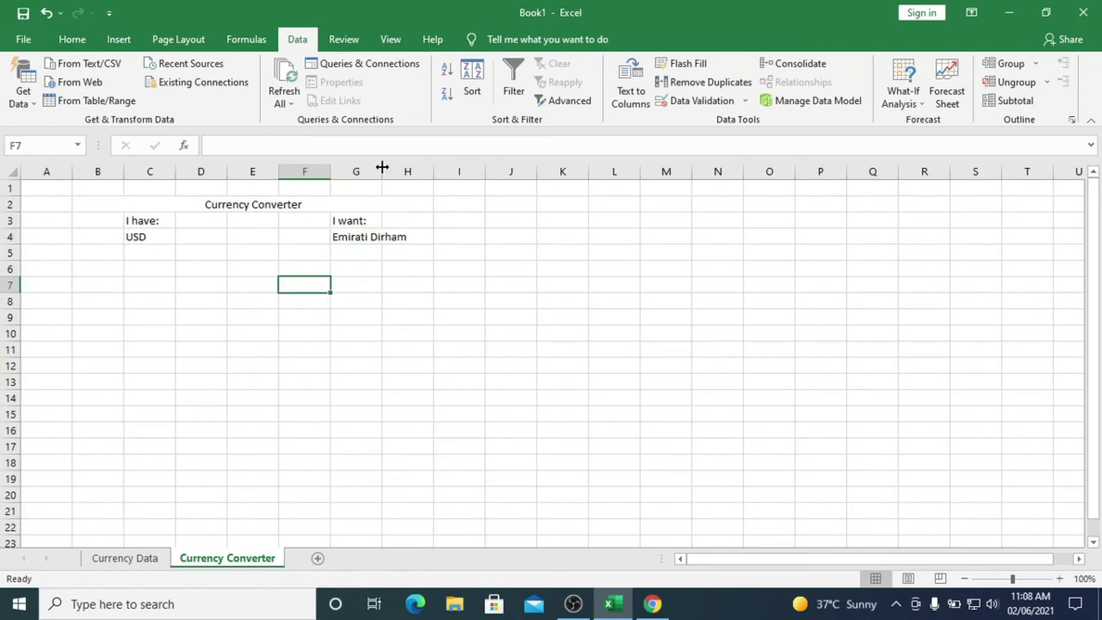
Widen columns C and G and centre their text.
left_click(355, 171)
left_click(151, 171, "ctrl")
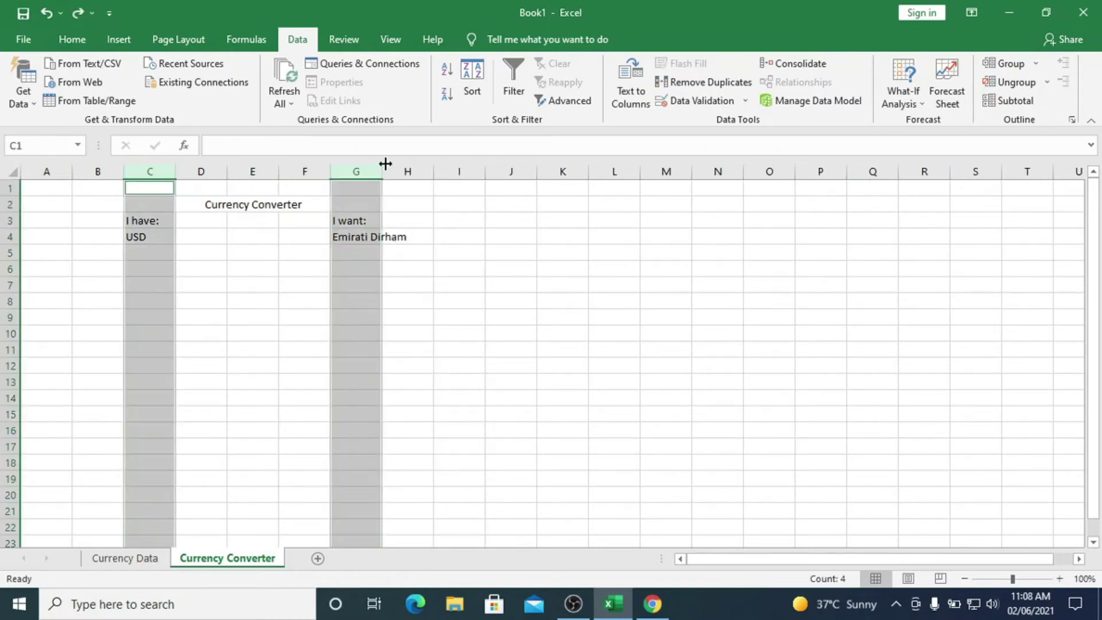
left_click_drag(382, 172, 483, 172)
left_click(72, 39)
left_click(299, 95)
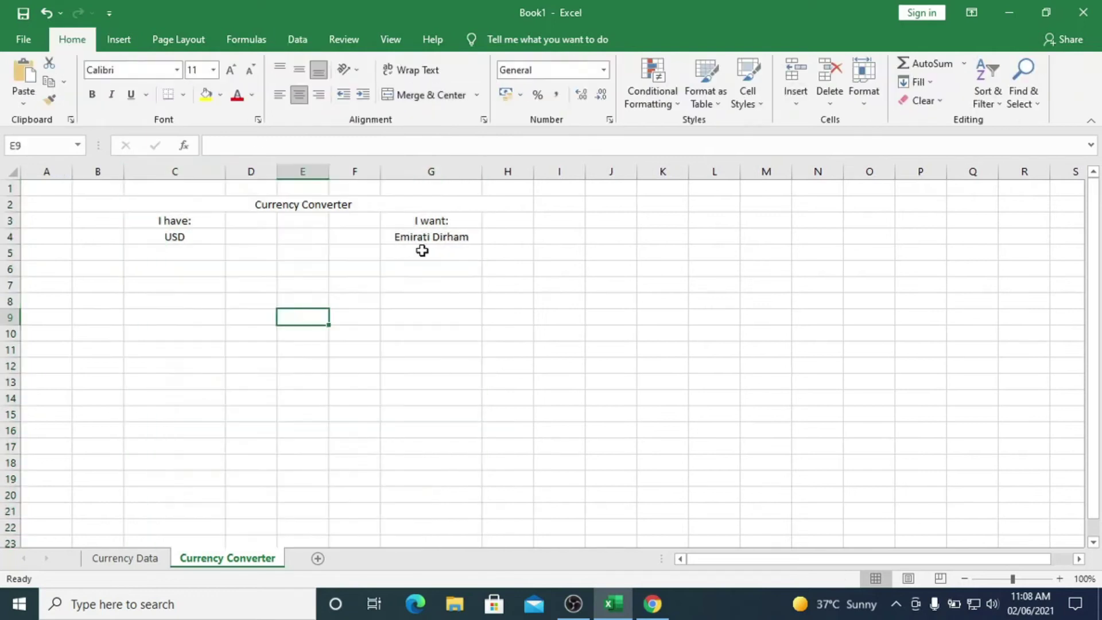
left_click(413, 299)
Add 'Amount' labels in C5 and G5 and move to the result cell G6.
left_click(406, 249)
type("Amount")
key("Left")
key("Left")
key("Left")
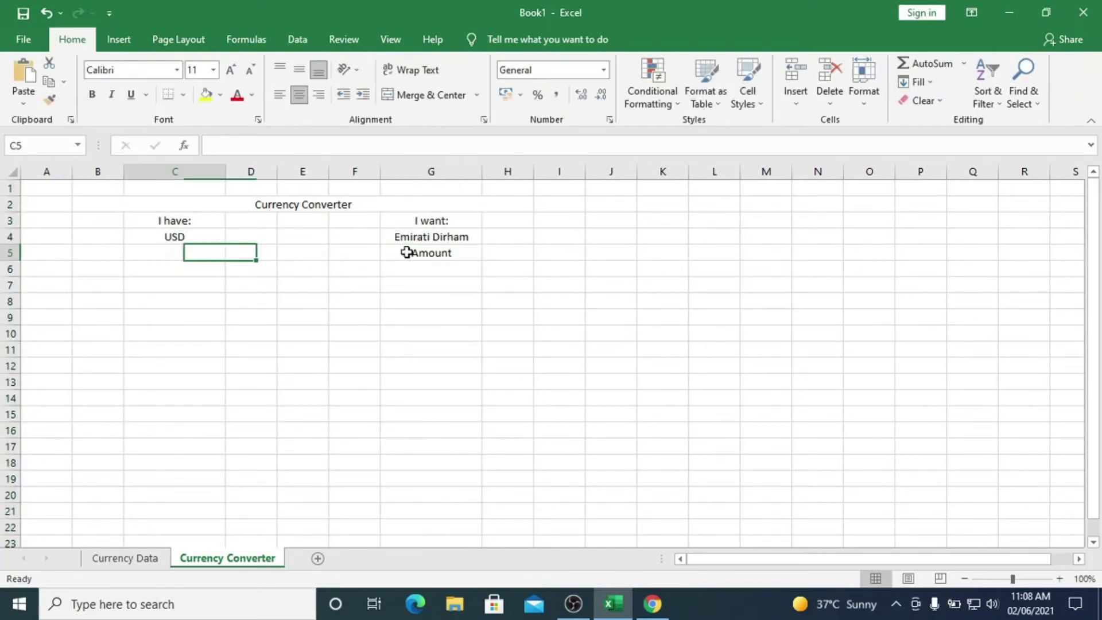
type("Amount")
key("Return")
left_click(439, 271)
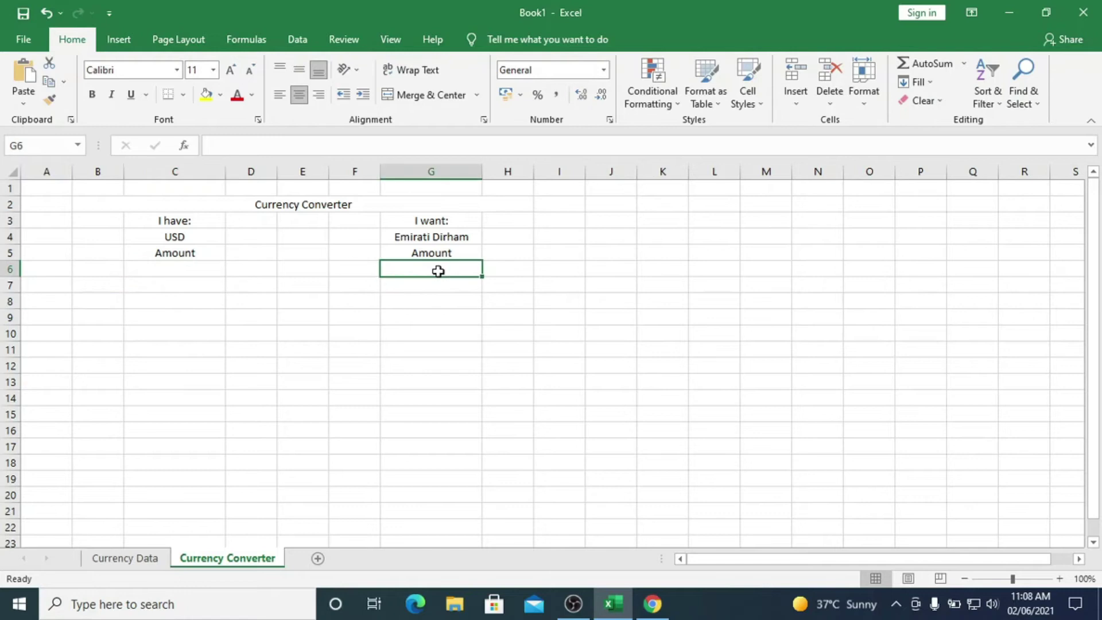
type("=")
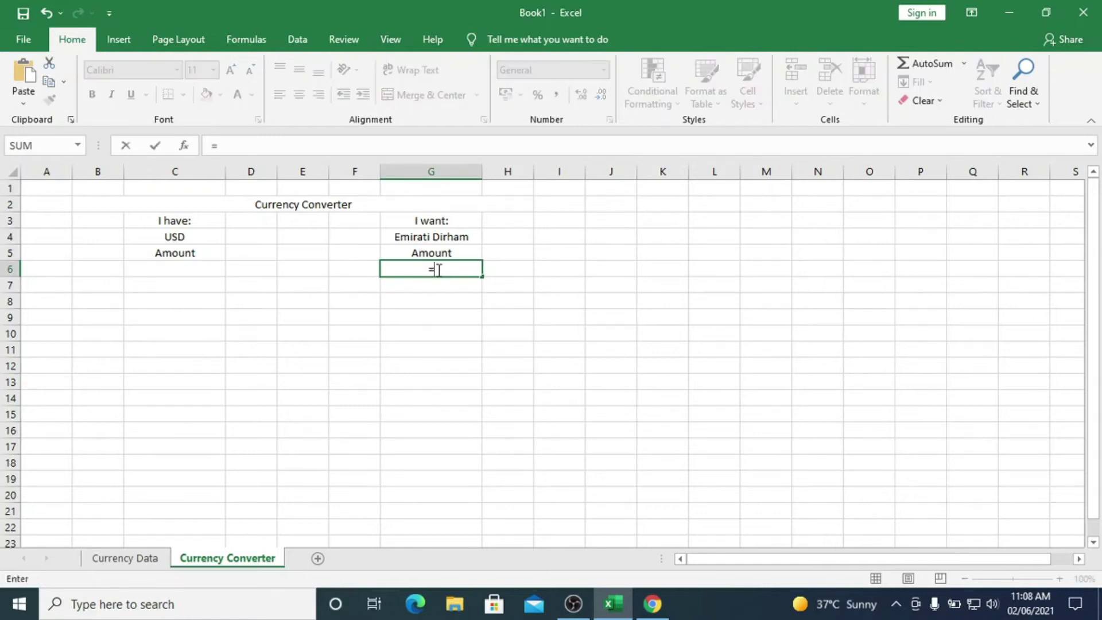
type("vlook")
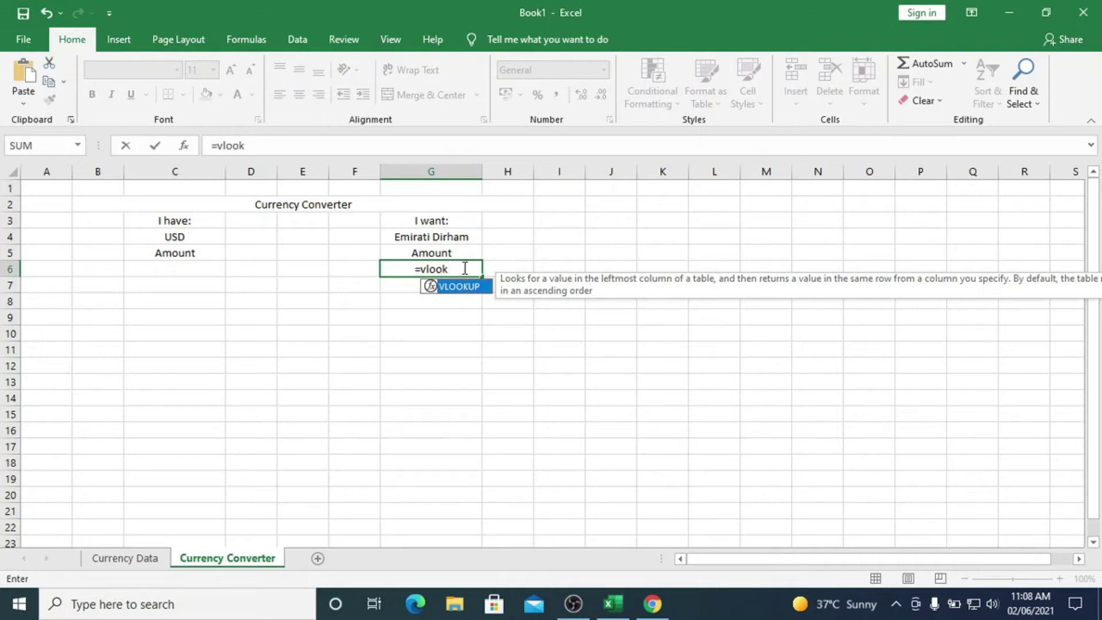
Build =VLOOKUP(G4,Table_1,2,FALSE) in G6 using the Currency Data rate table as lookup range.
double_click(463, 287)
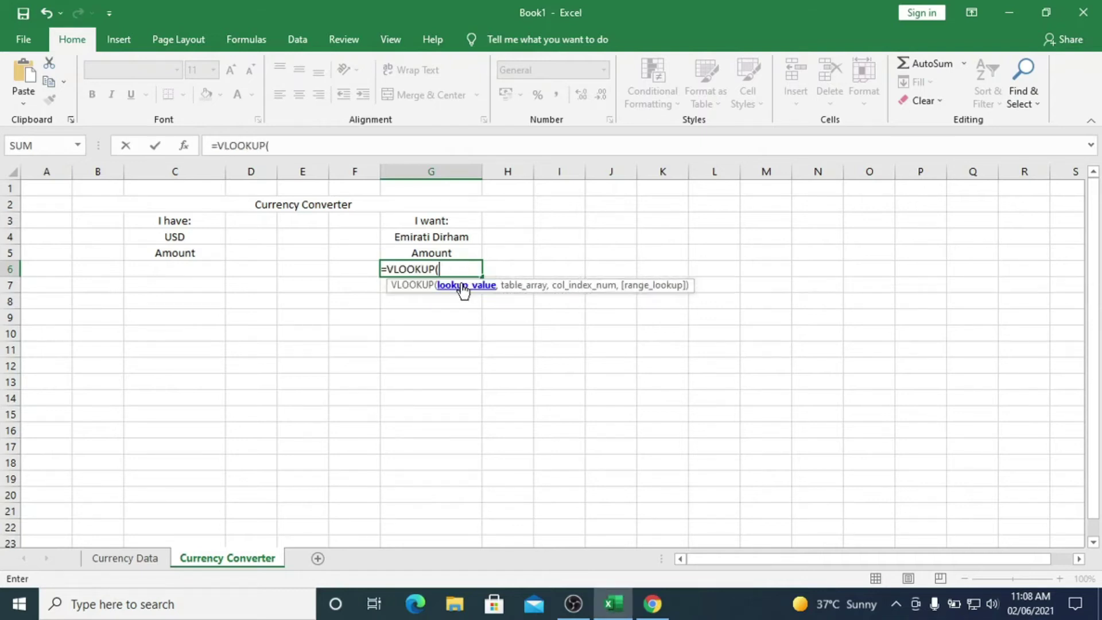
left_click(444, 236)
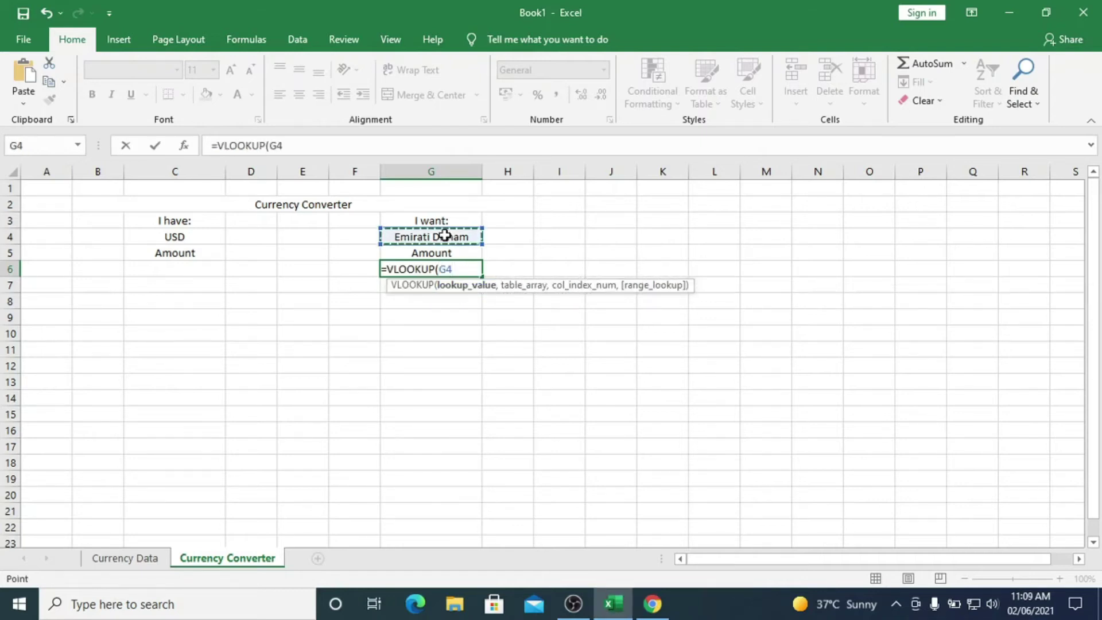
type(",")
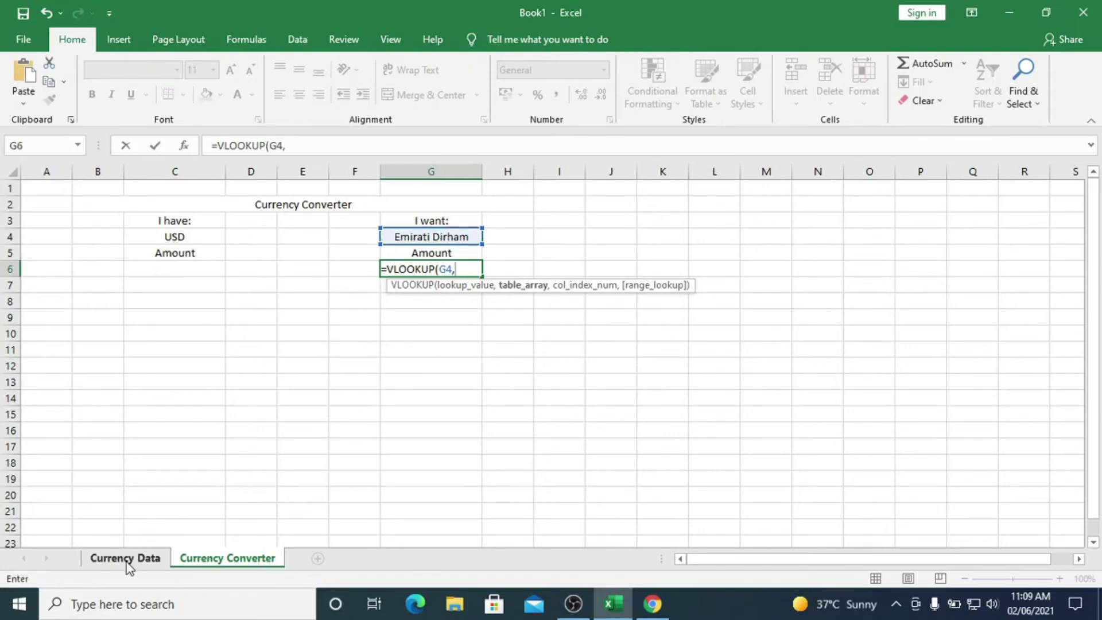
left_click(127, 560)
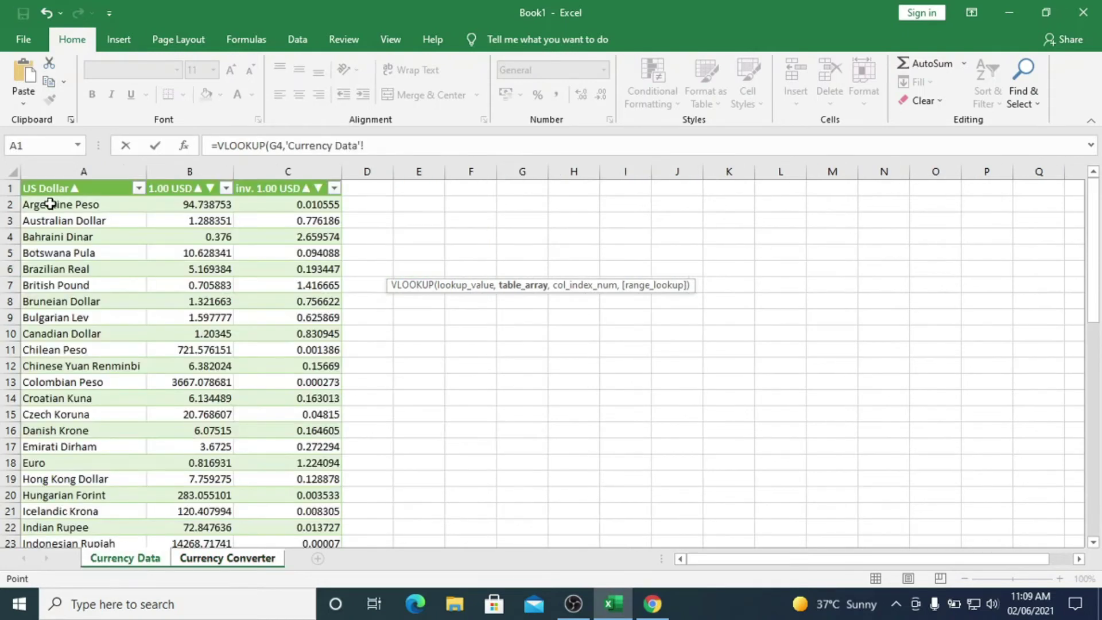
left_click_drag(51, 204, 288, 557)
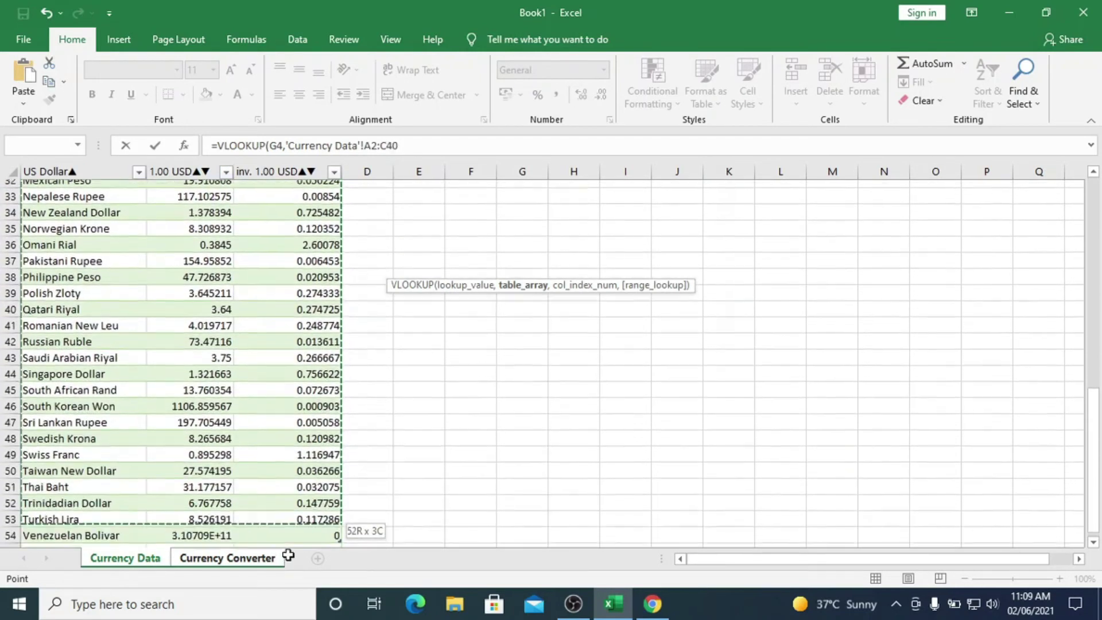
left_click_drag(289, 557, 269, 444)
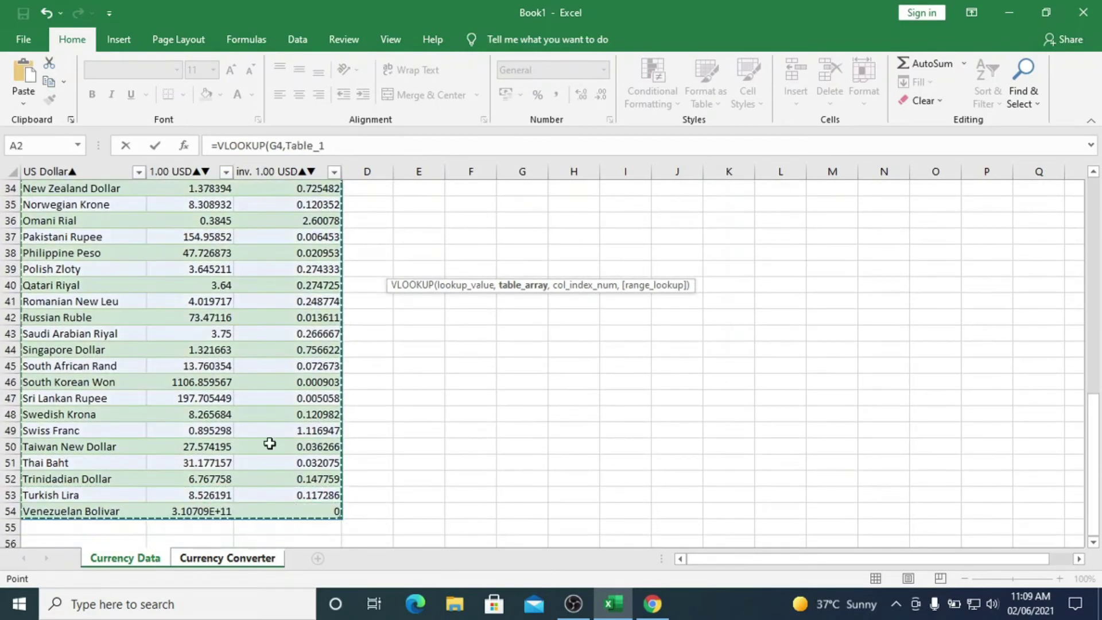
scroll(270, 443, "up", 11)
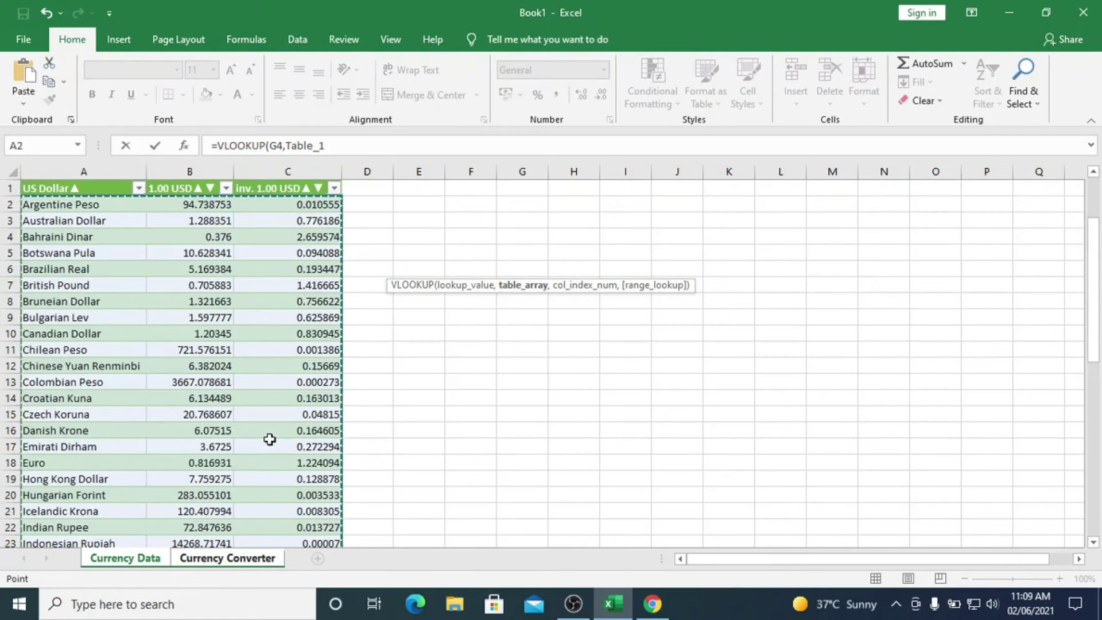
left_click(353, 146)
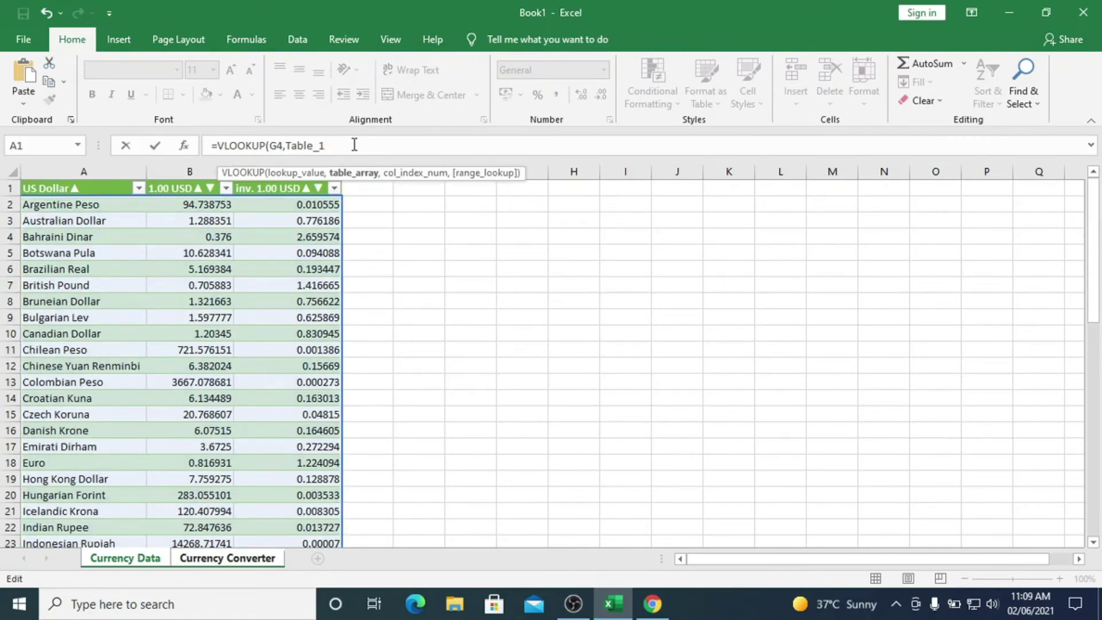
type(",2")
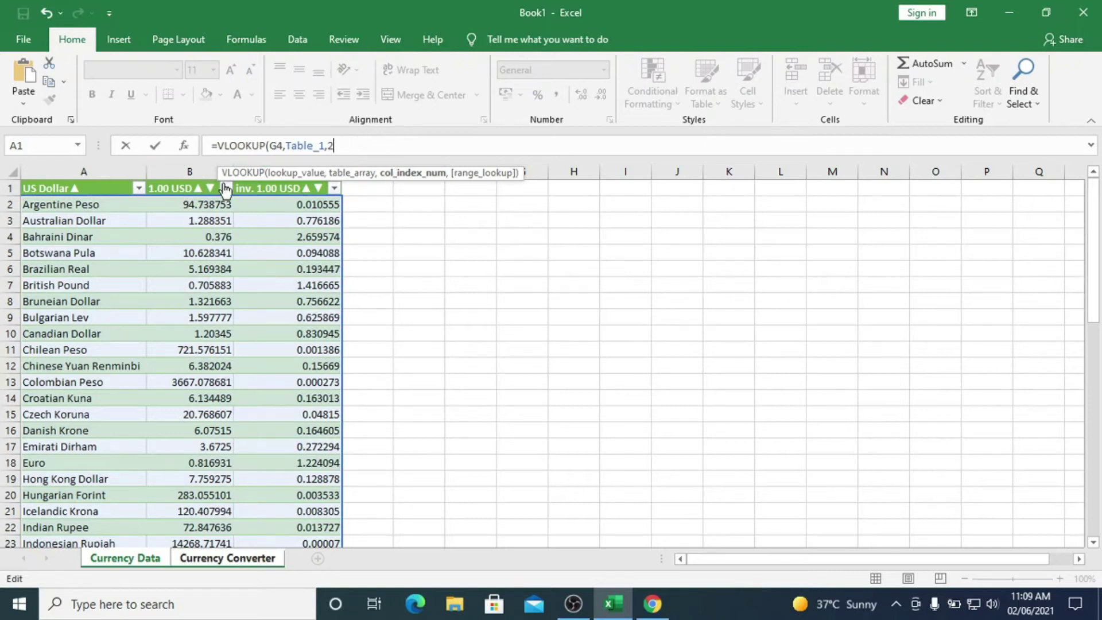
type(",false")
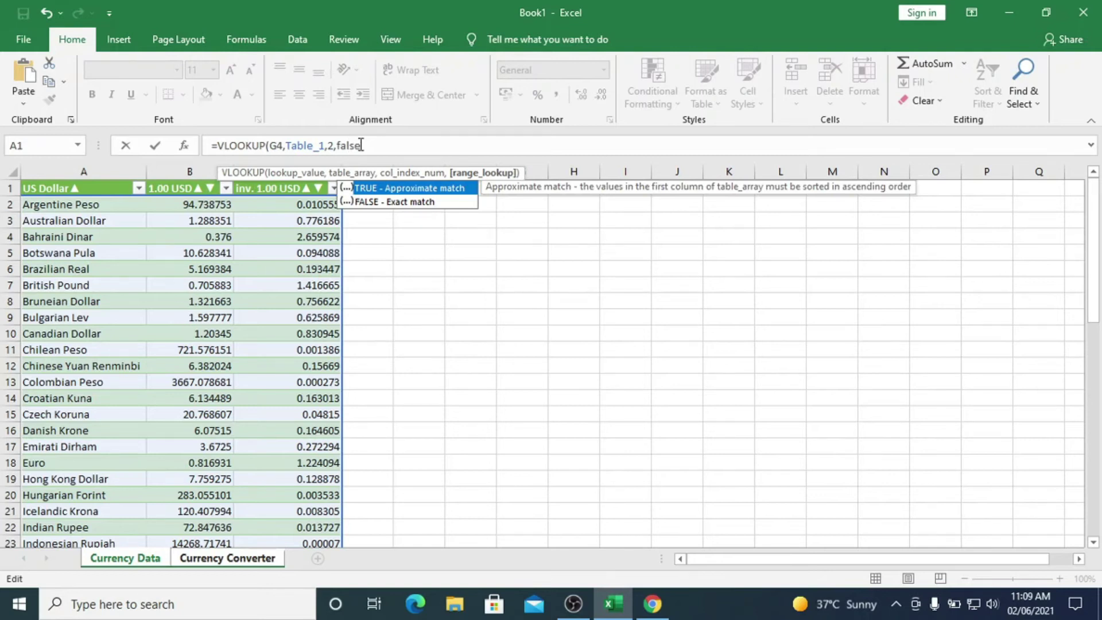
type(")")
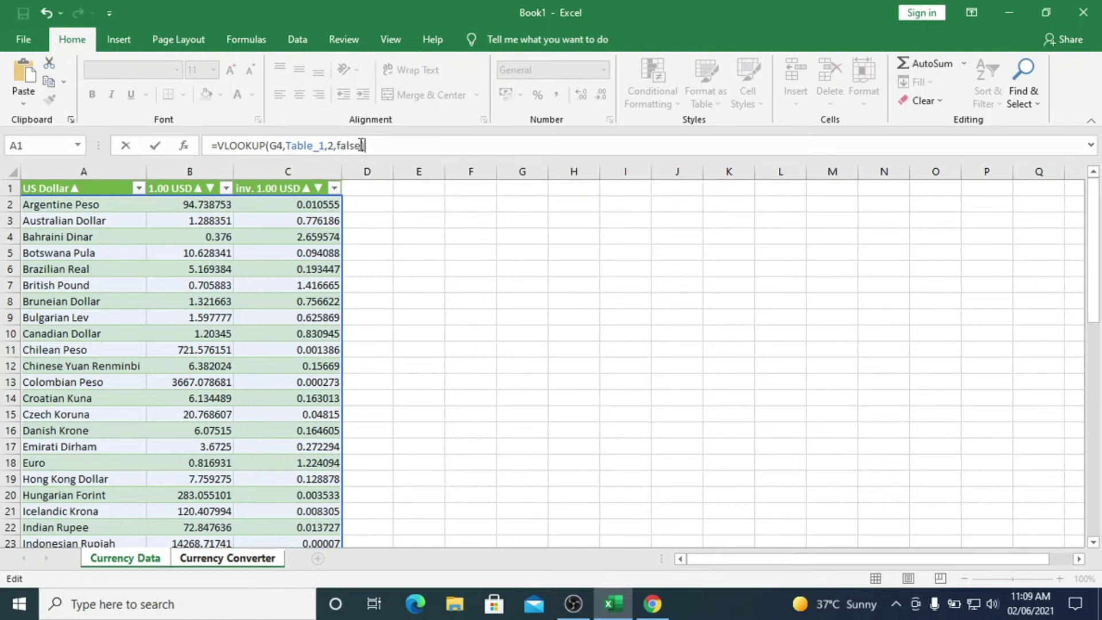
key("Return")
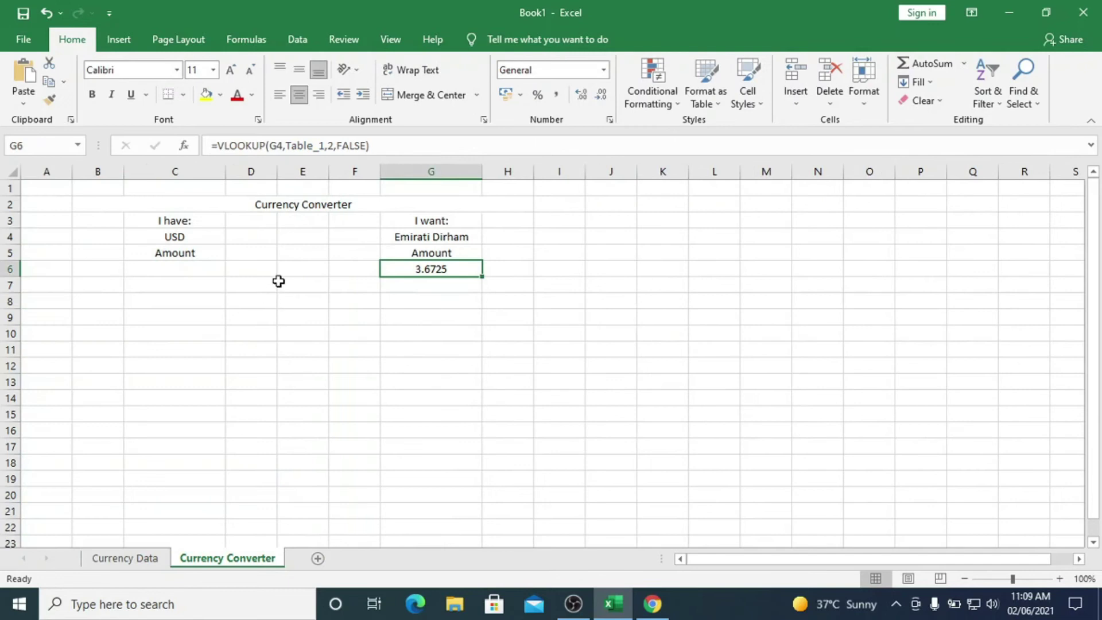
Extend the G6 formula to multiply the rate by the USD amount in C6 and commit it.
left_click(385, 147)
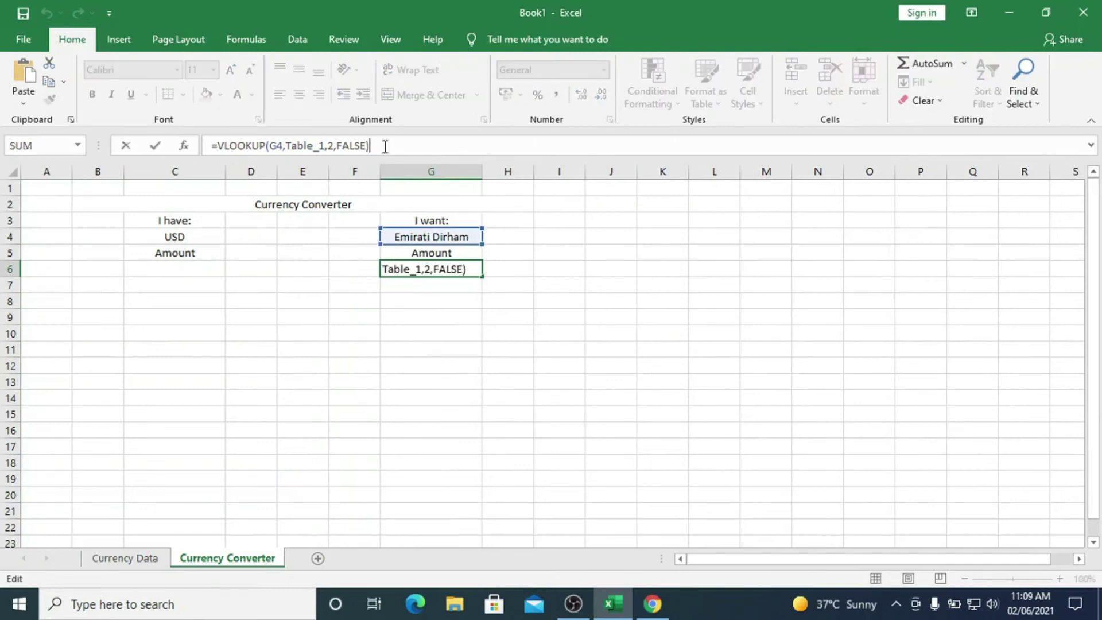
type("*")
left_click(193, 270)
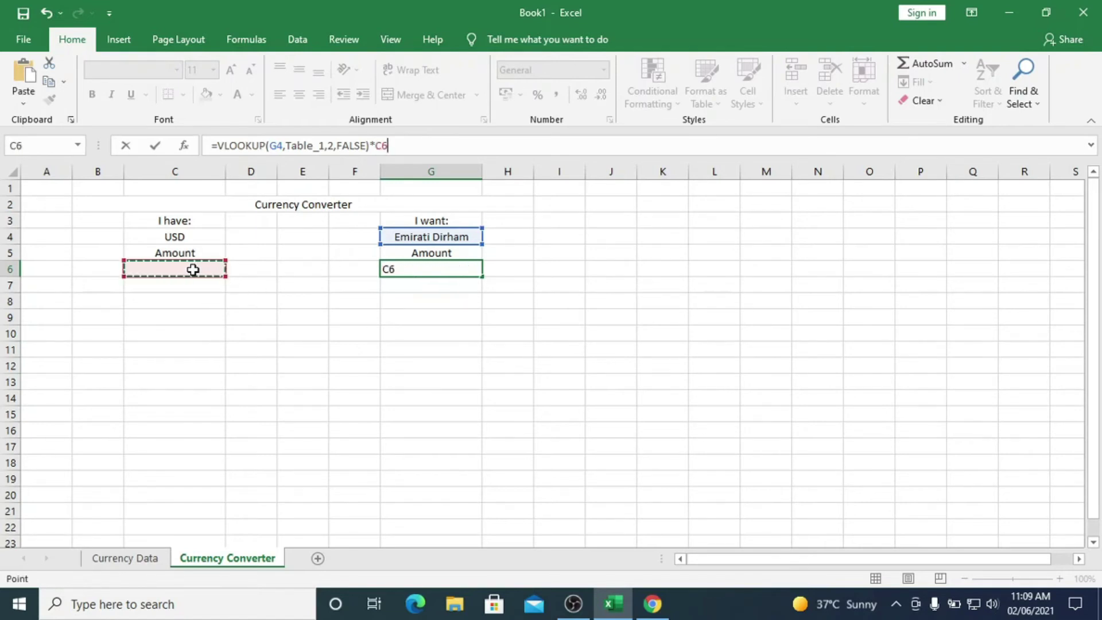
key("Return")
left_click(193, 270)
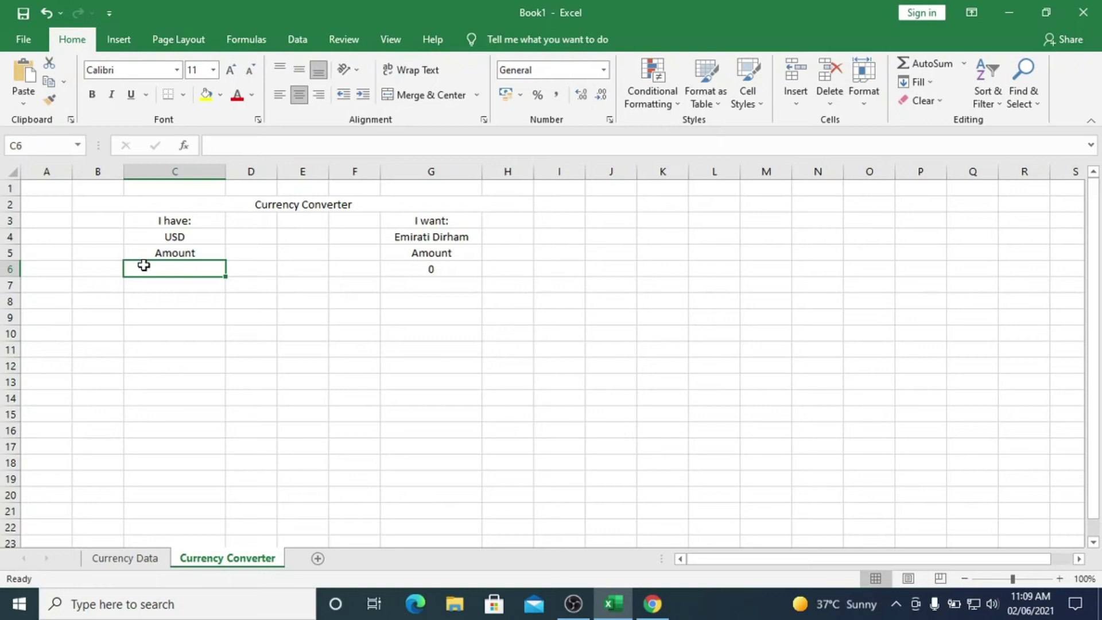
type("100")
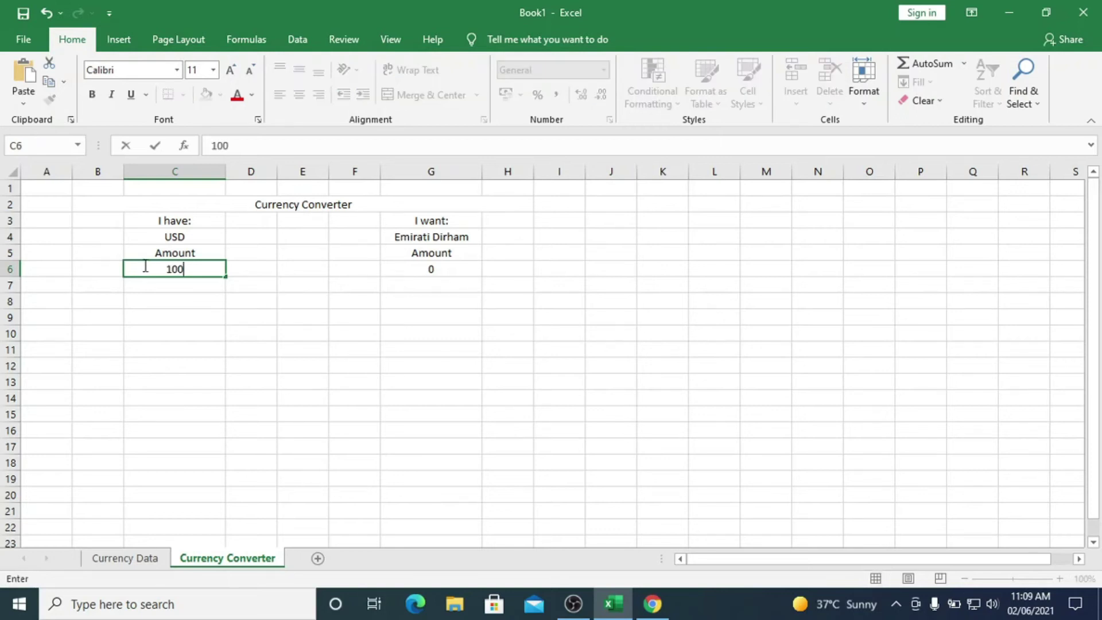
Confirm the USD amount of 100 so the converter returns 367.25 Emirati Dirham.
key("Tab")
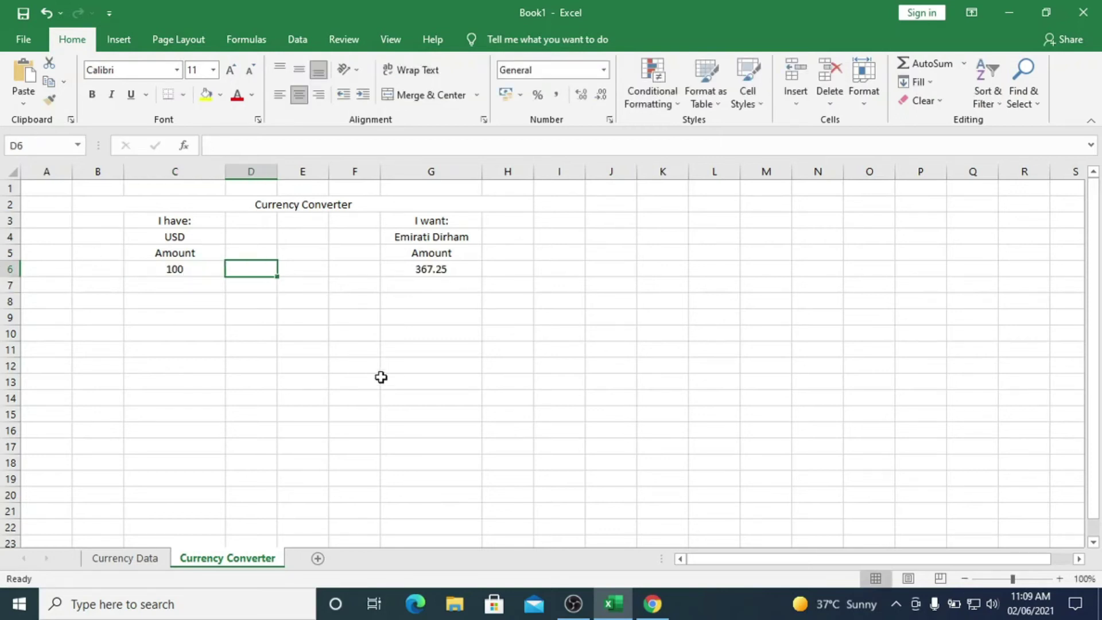
key("Tab")
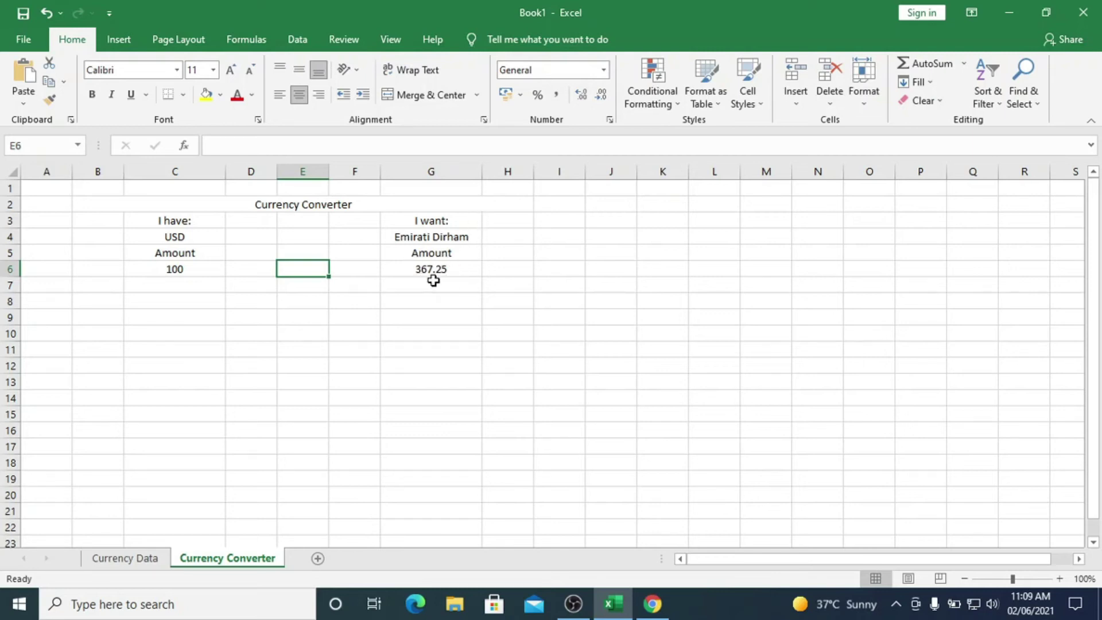
Test the G4 currency dropdown with Euro and Pakistani Rupee as targets.
left_click(470, 238)
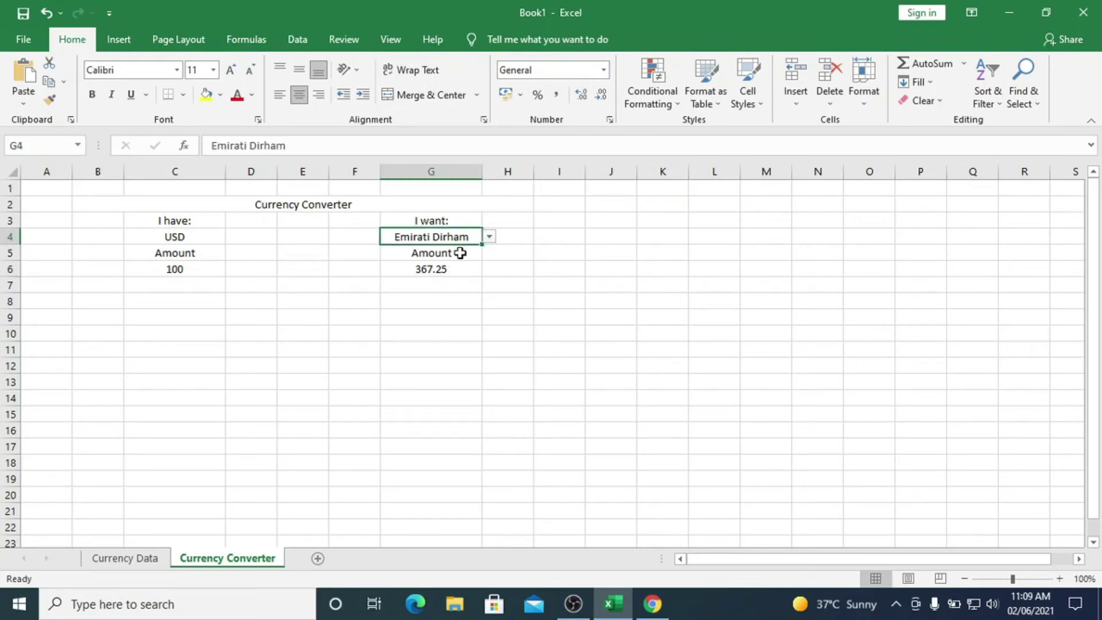
left_click(491, 238)
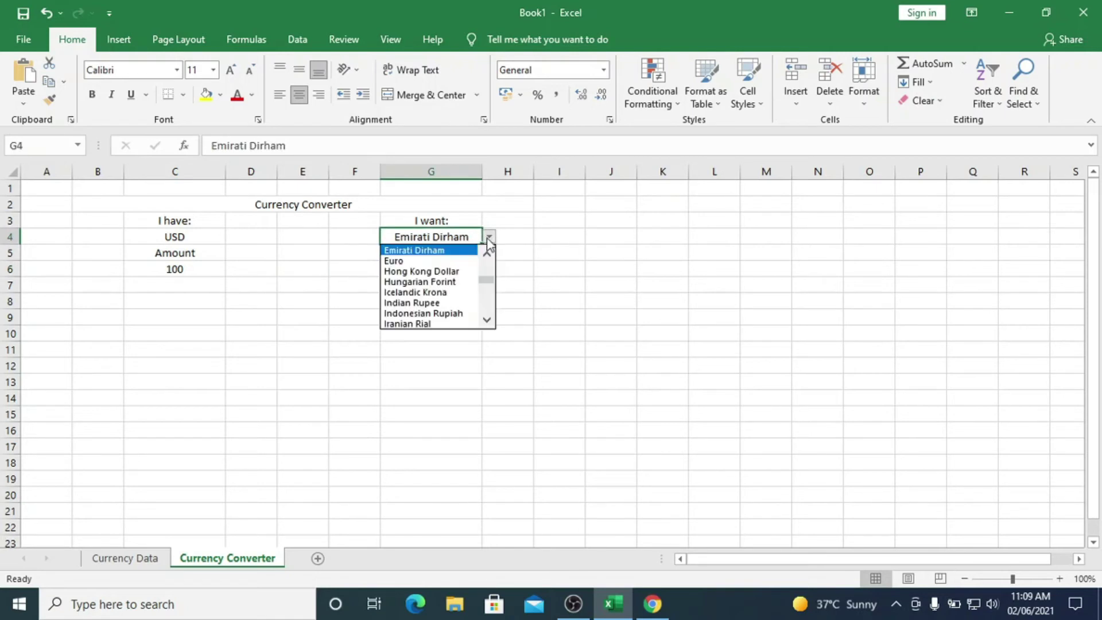
left_click(420, 252)
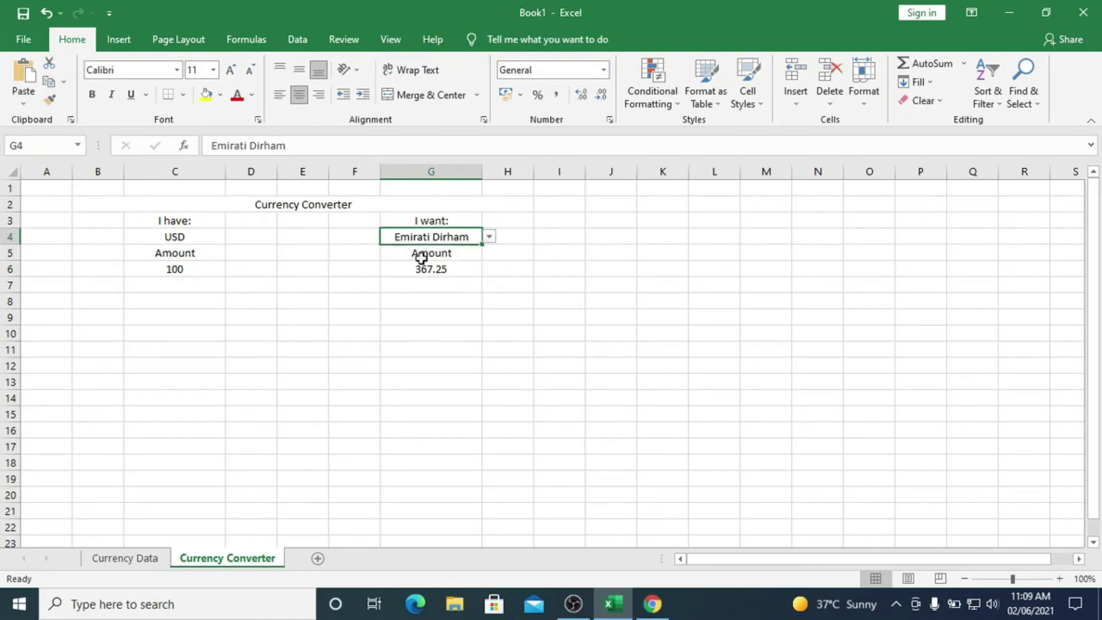
left_click(488, 237)
mouse_move(488, 282)
left_mouse_down()
mouse_move(488, 320)
mouse_move(487, 295)
left_mouse_up()
left_click(458, 252)
Try Indian Rupee, then switch the target back to Emirati Dirham (367.25).
left_click(488, 238)
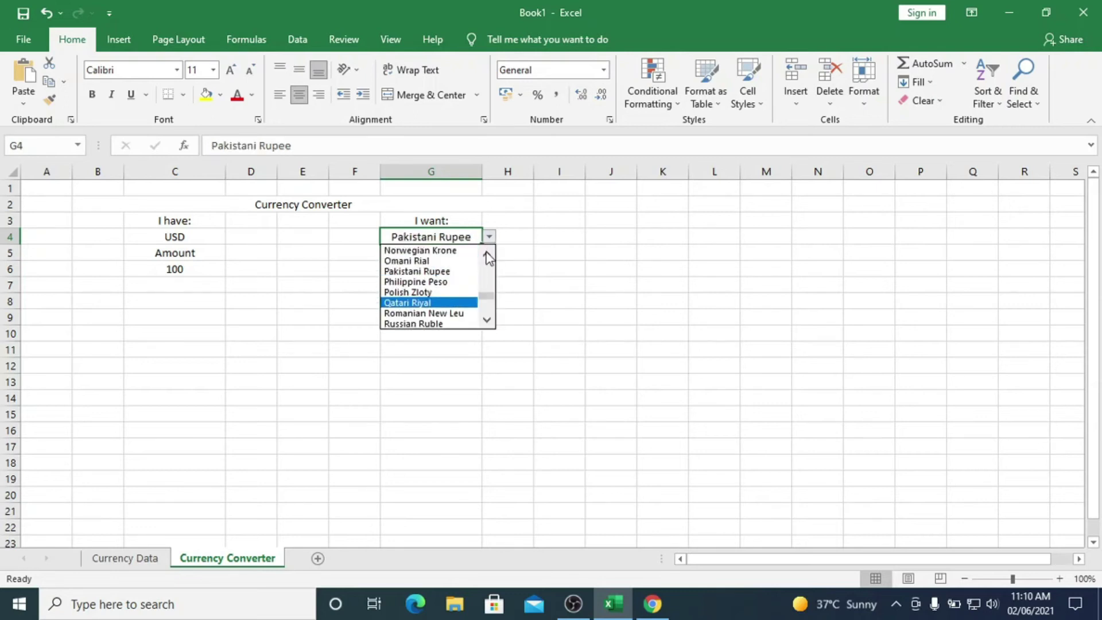
scroll(442, 291, "up", 5)
left_click(423, 251)
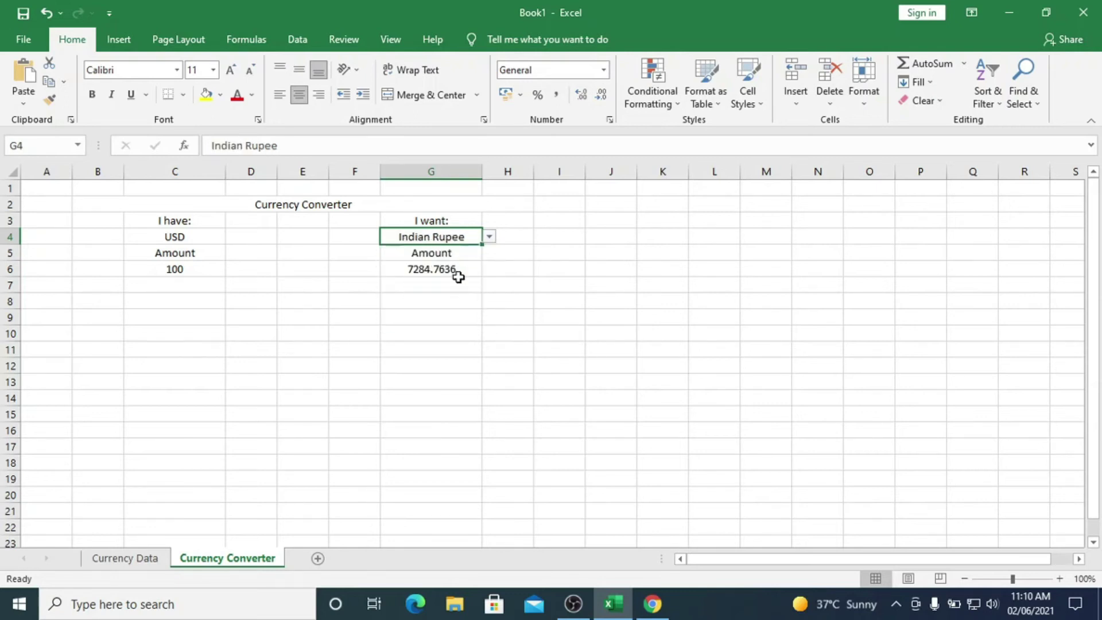
left_click(489, 237)
left_click(415, 281)
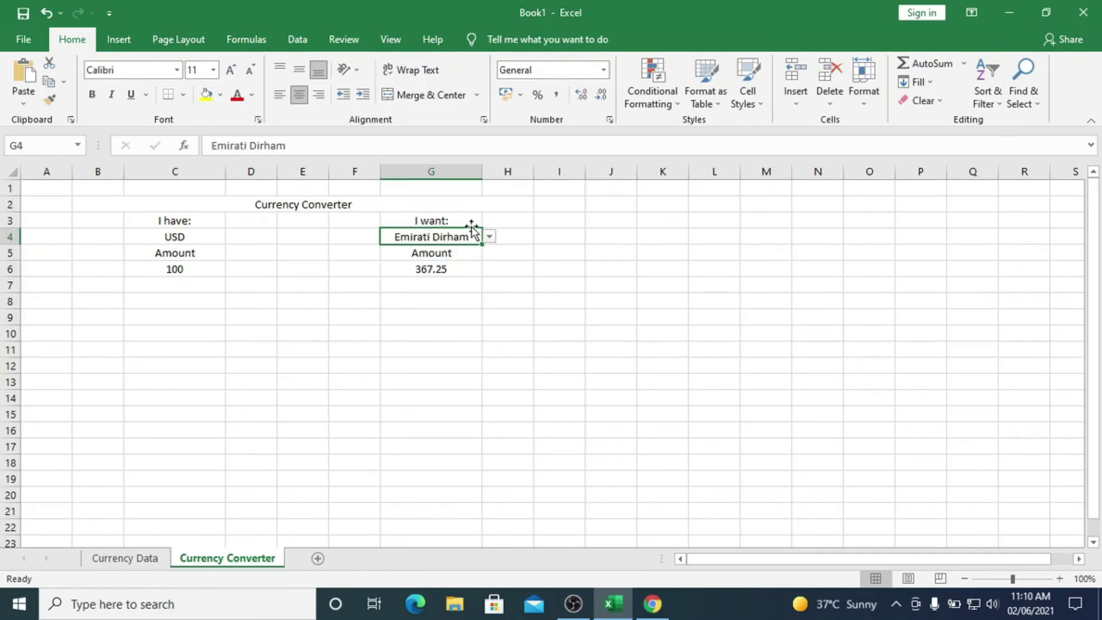
Make rows 2 to 6 taller and enter an equals sign between the two amounts.
left_click(220, 207)
left_click_drag(14, 210, 10, 302)
left_click(177, 70)
left_click(204, 209)
left_click_drag(13, 288, 13, 306)
left_click_drag(251, 252, 333, 299)
left_click(303, 331)
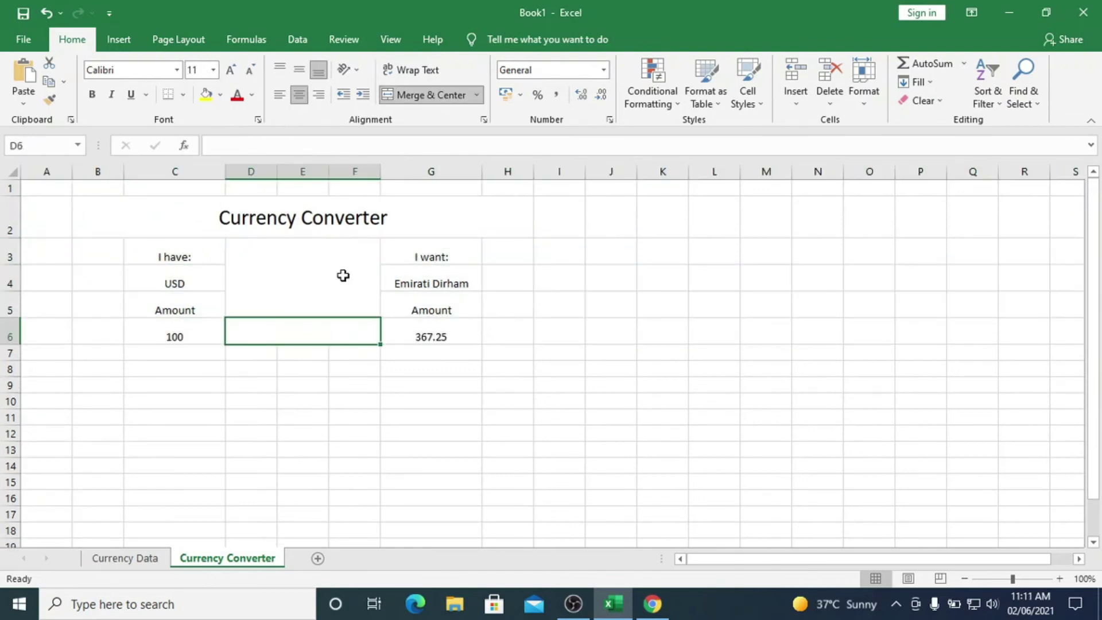
type("=")
left_click(109, 248)
Hide gridlines and fill the converter block B2:G6 light blue-grey.
left_click(179, 39)
left_click(551, 81)
left_click_drag(98, 216, 431, 337)
left_click(72, 39)
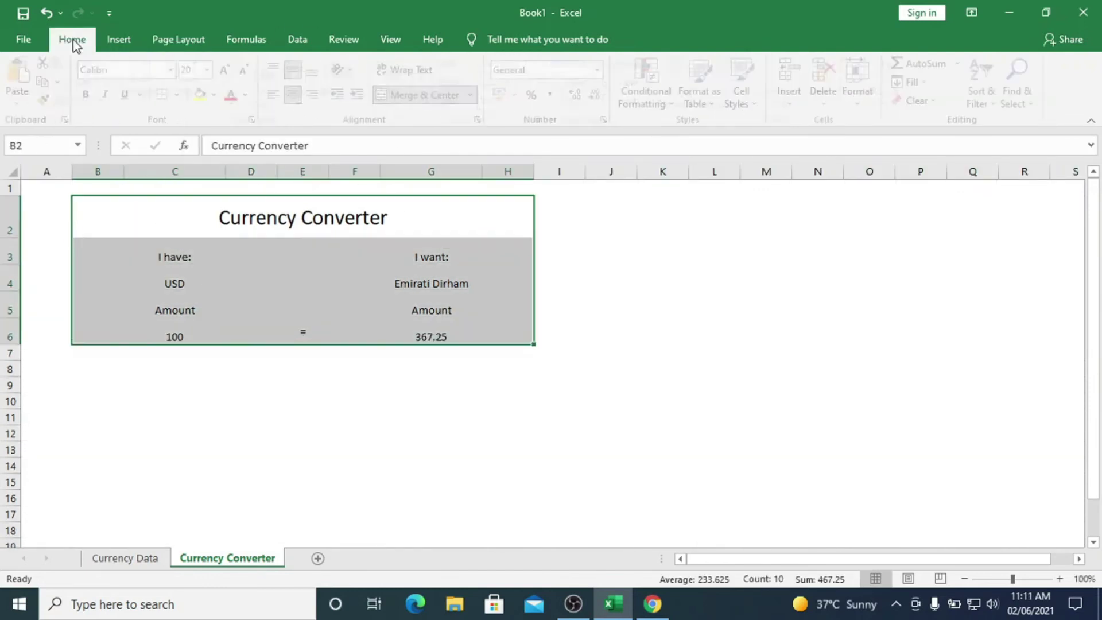
left_click(221, 95)
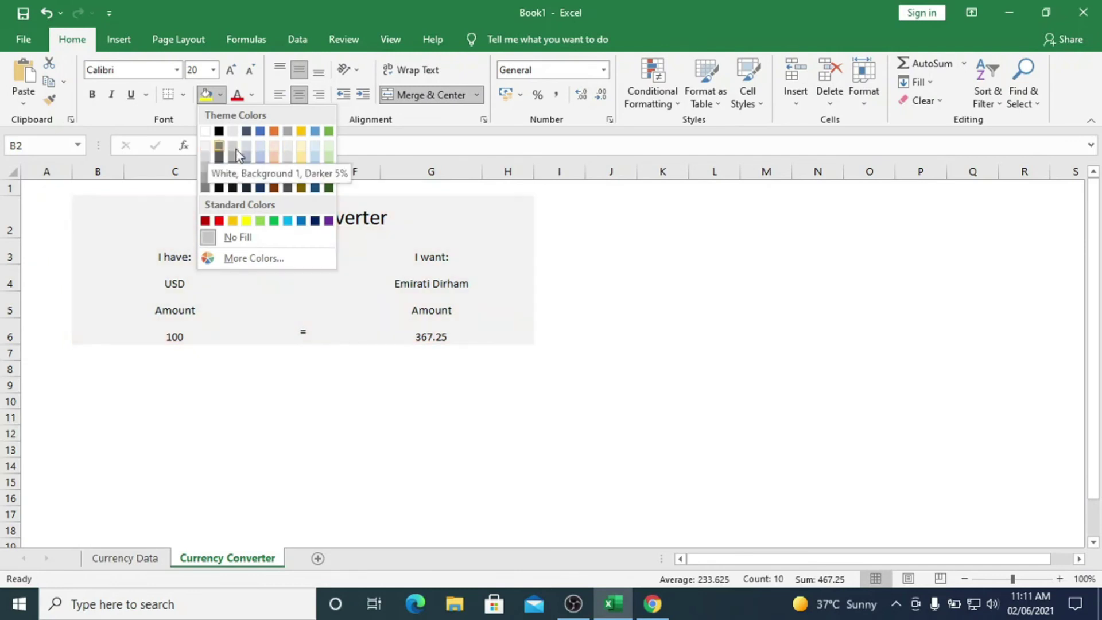
left_click(260, 145)
Give the currency and amount value cells a white fill, repeating with F4.
left_click(175, 283)
left_click(175, 257)
left_click(221, 94)
left_click(220, 95)
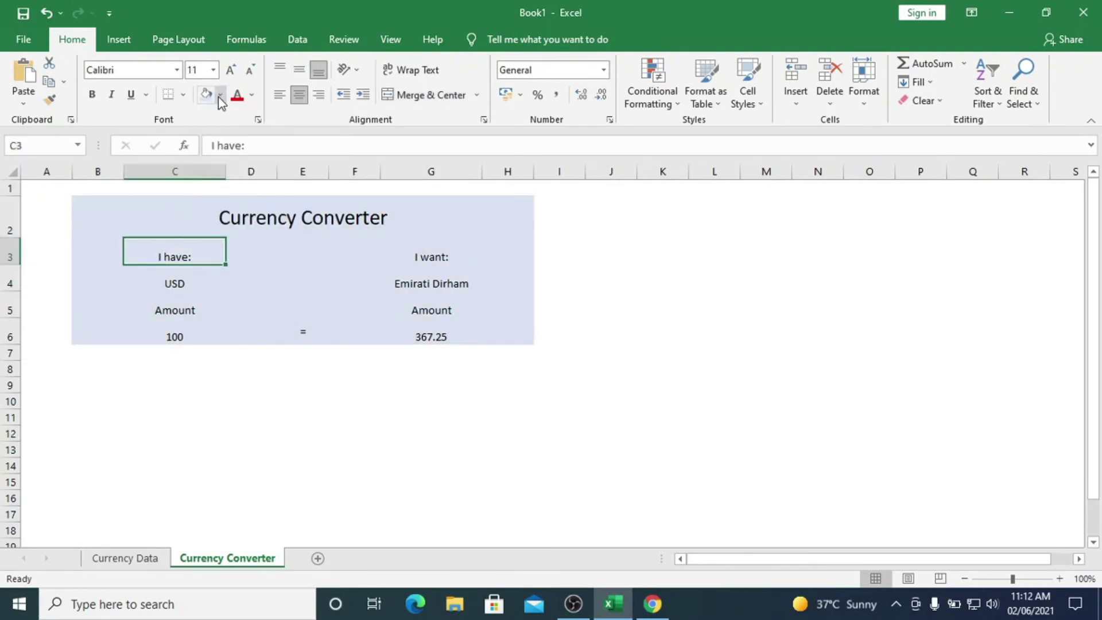
key("Escape")
key("Right")
key("Right")
key("Right")
key("F4")
key("Left")
key("Left")
key("Left")
key("Down")
key("F4")
key("Right")
key("Right")
key("Right")
key("F4")
key("Down")
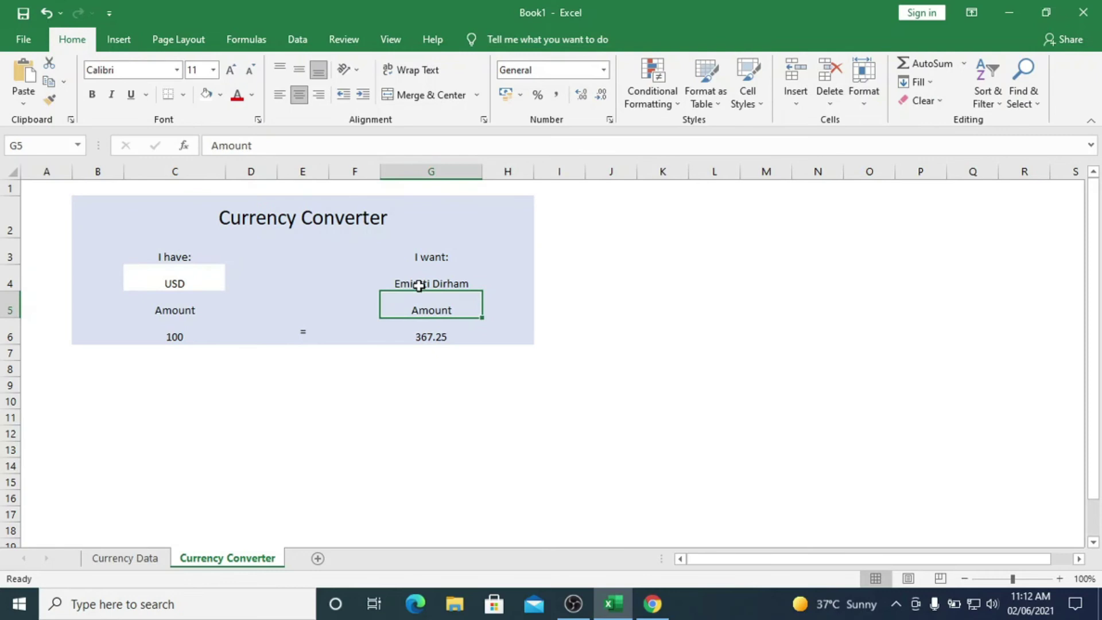
key("Down")
key("F4")
key("Left")
key("Left")
key("Left")
key("F4")
key("Up")
key("Up")
key("Up")
key("shift+Right")
key("shift+Right")
key("shift+Right")
key("shift+Down")
key("shift+Down")
key("shift+Down")
Make the I have: and I want: labels bold size 14 and bold the title and currency names.
left_click(198, 254)
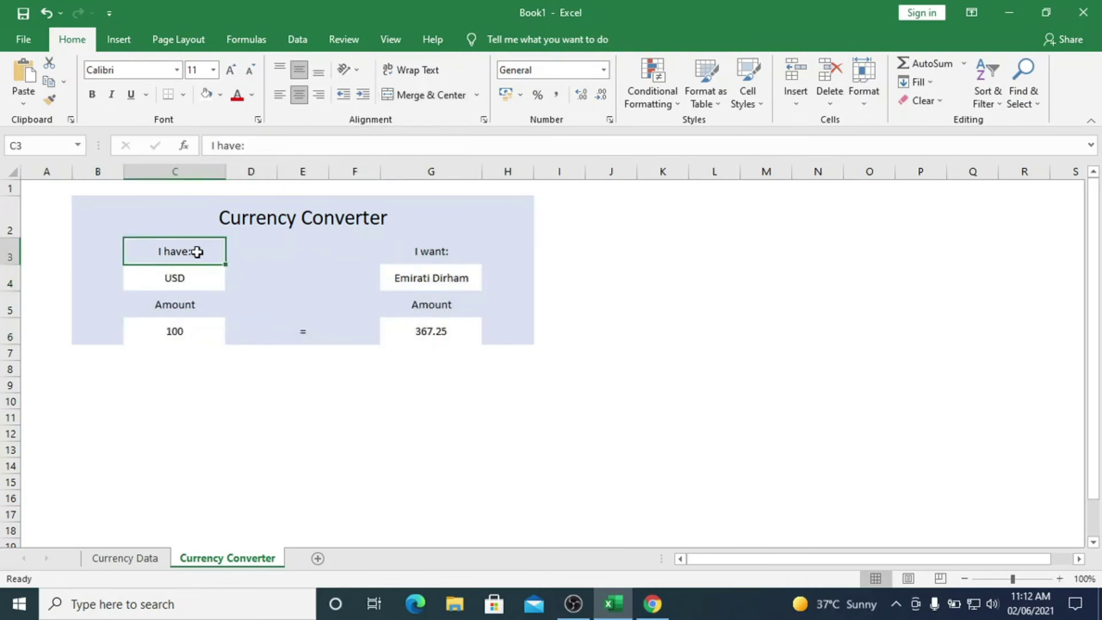
left_click(212, 69)
left_click(195, 185)
left_click(93, 95)
left_click(431, 252)
key("F4")
left_click(175, 278)
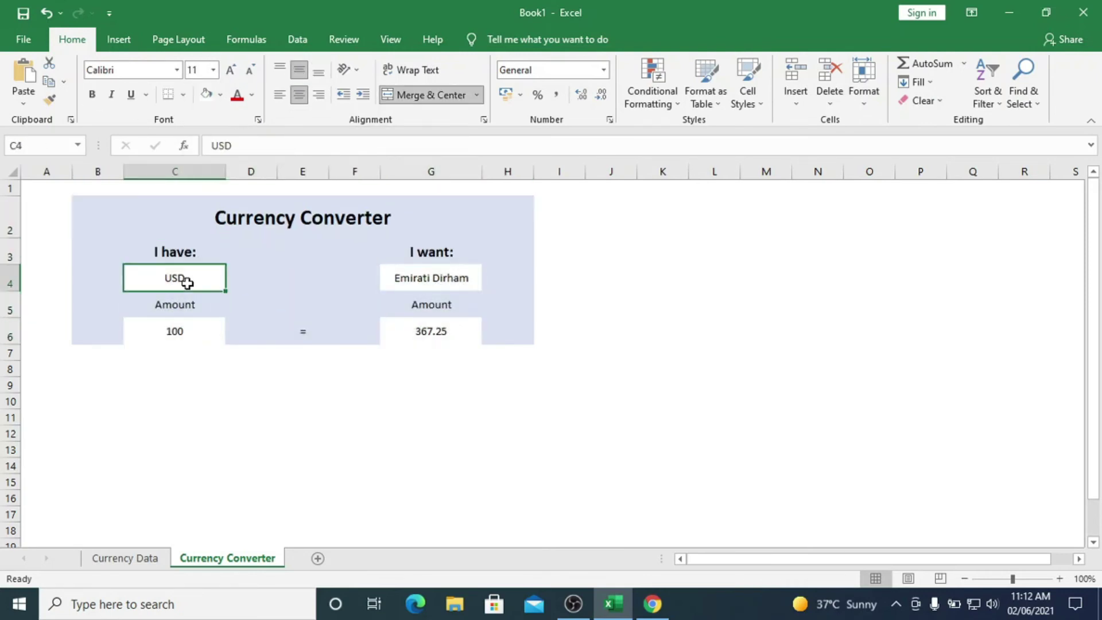
left_click(432, 278)
left_click(174, 304)
Shrink the Amount labels to size 10 and colour the 100 and 367.25 amounts red.
left_click(213, 69)
left_click(194, 120)
key("Right")
key("Right")
key("Right")
key("F4")
key("Down")
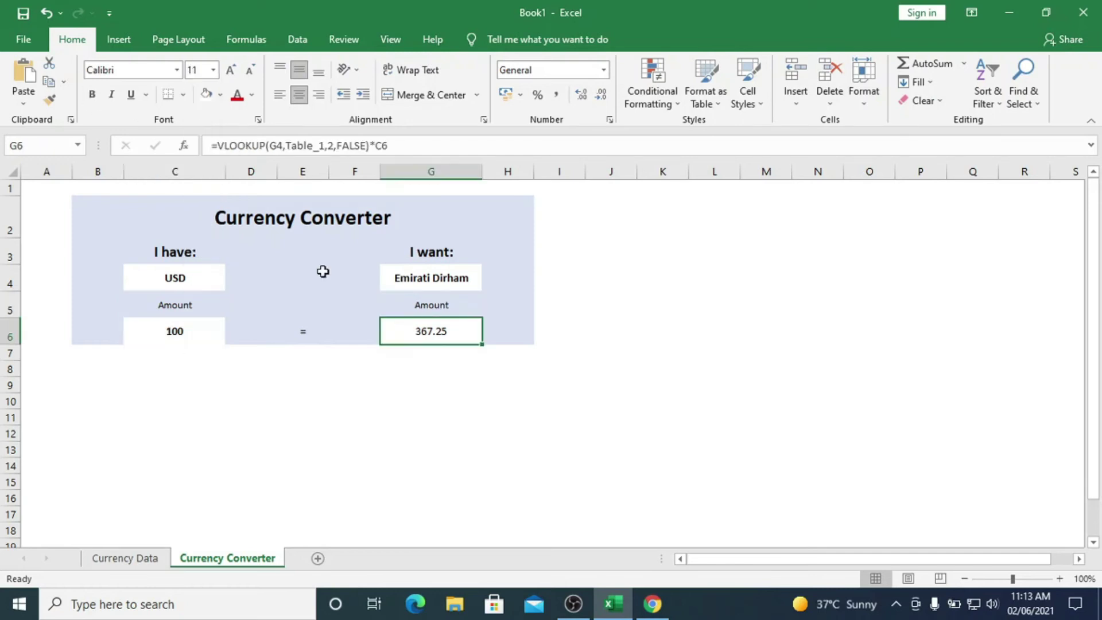
left_click(195, 340)
left_click(238, 95)
key("Right")
key("Right")
key("Right")
key("F4")
left_click_drag(215, 217, 204, 331)
Fill the title band blue, merge the cells between the currencies and insert a right arrow symbol.
left_click(173, 216)
left_click(221, 94)
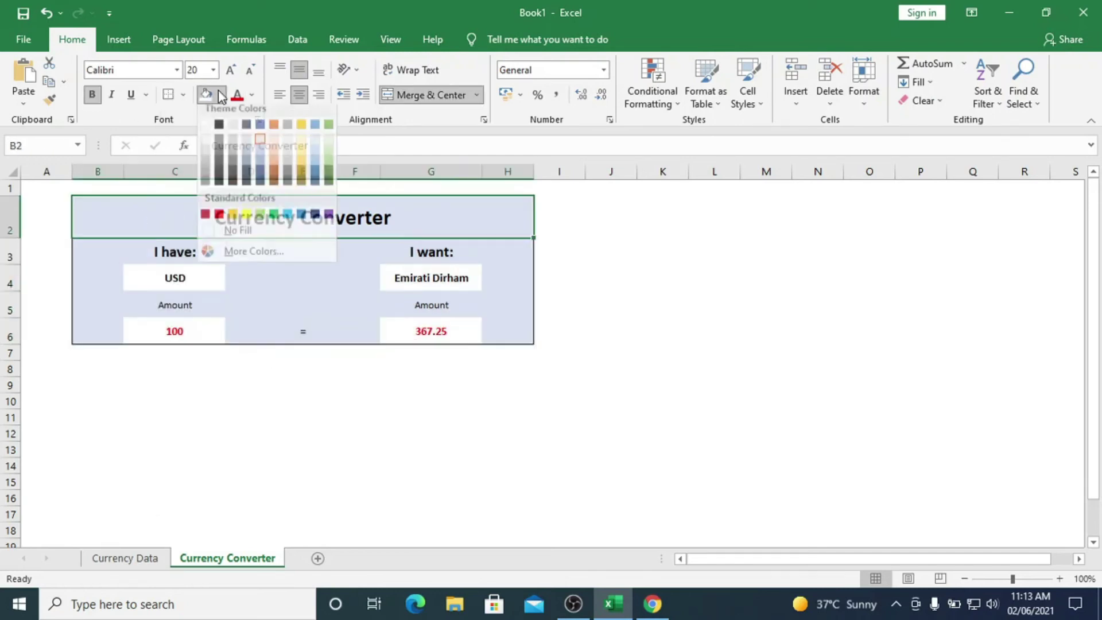
left_click(260, 172)
left_click(228, 328)
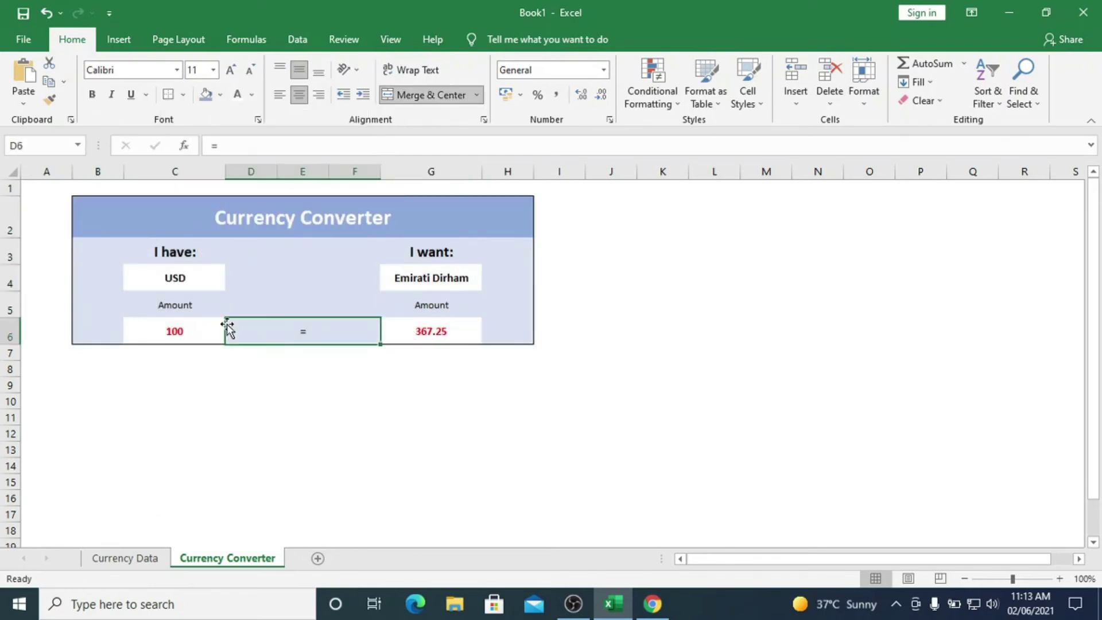
left_click(276, 276)
left_click(119, 39)
left_click(965, 82)
left_click(673, 420)
left_click(740, 419)
Enlarge the arrow and the equals sign.
left_click(72, 39)
left_click(213, 70)
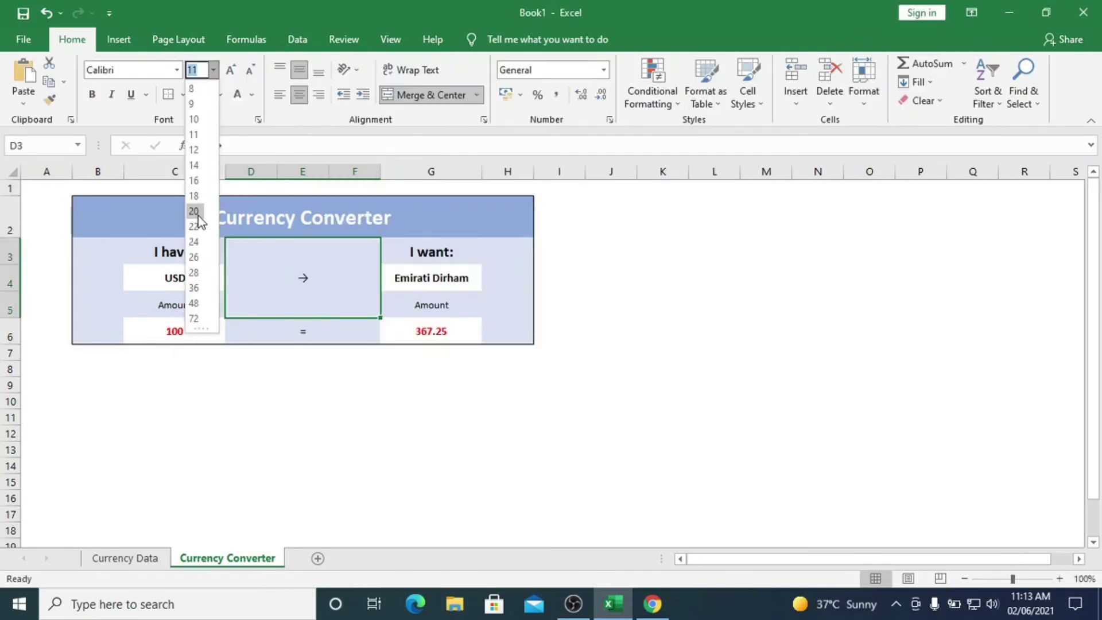
left_click(194, 257)
left_click(193, 195)
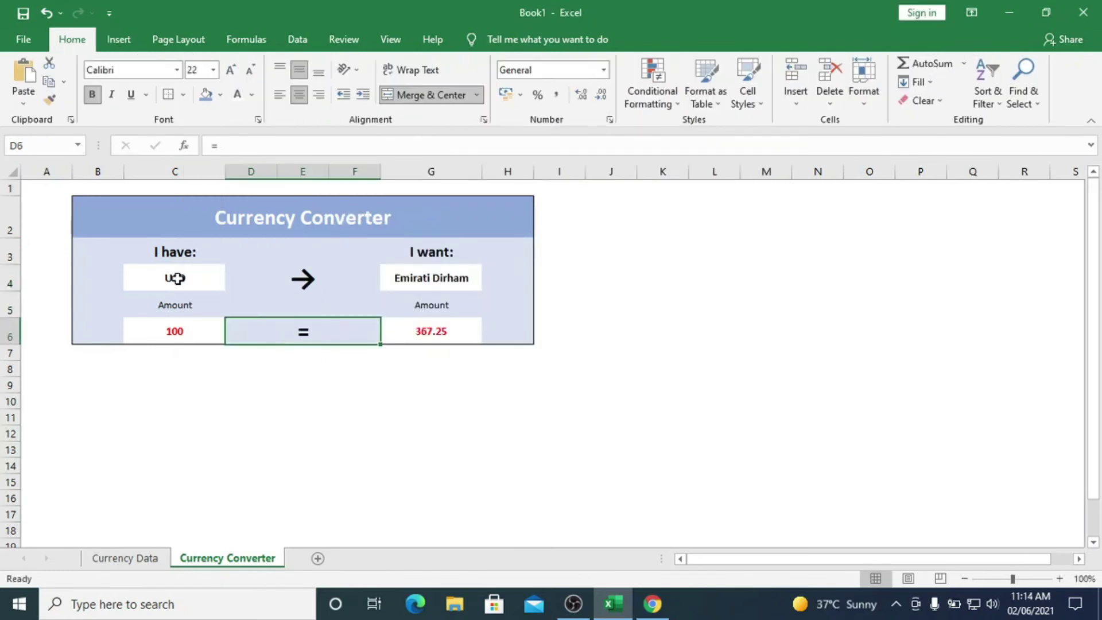
left_click(398, 279)
key("Up")
key("Up")
Enlarge the 100 and 367.25 amount values.
left_click(175, 330)
left_click(432, 331, "ctrl")
left_click(213, 70)
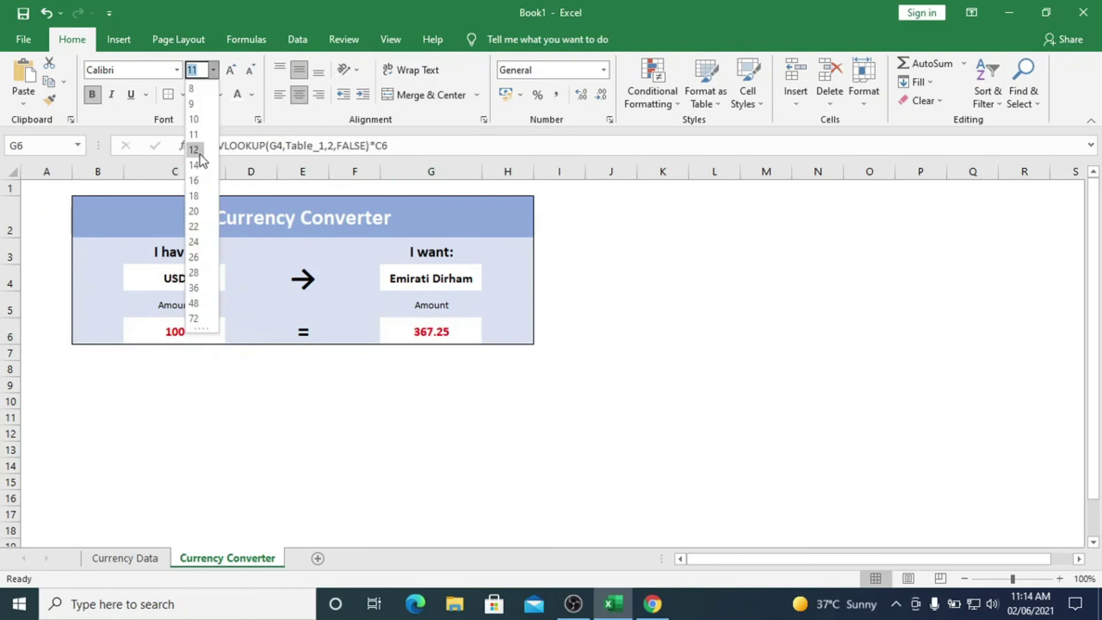
left_click(194, 195)
left_click(209, 279)
key("Up")
key("Up")
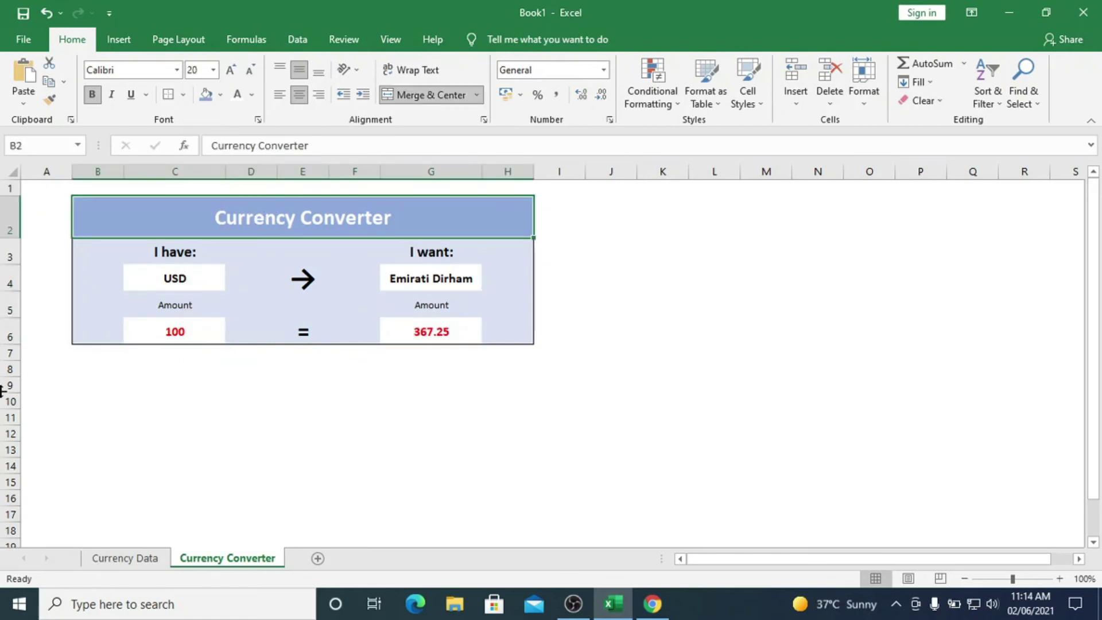
Switch to the Currency Data sheet and bring up the Table 1 query's properties.
left_click(46, 529)
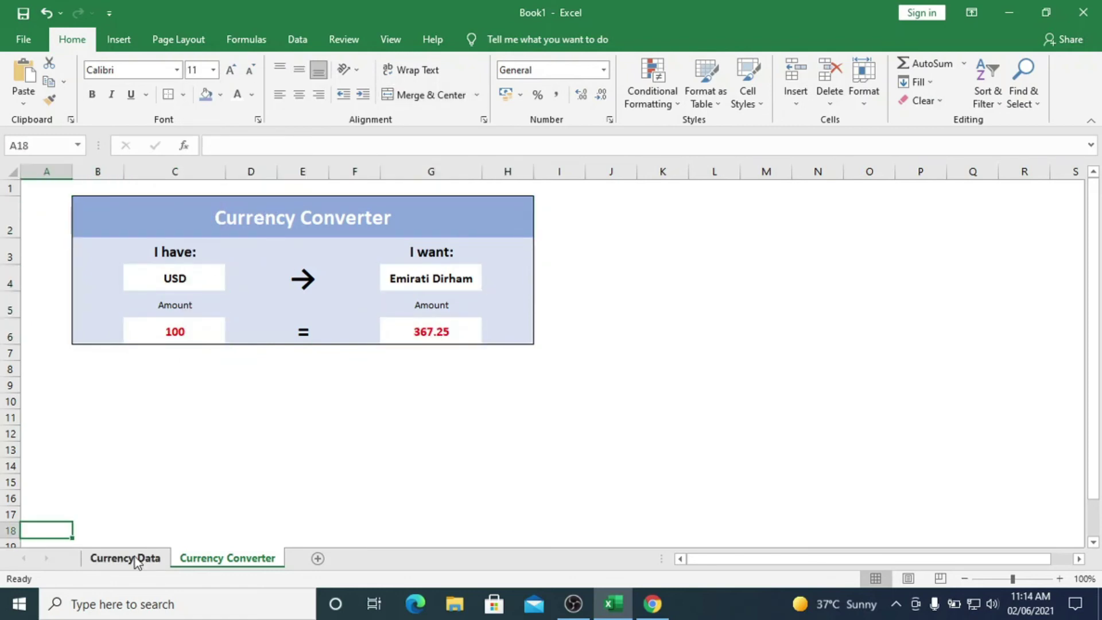
left_click(137, 561)
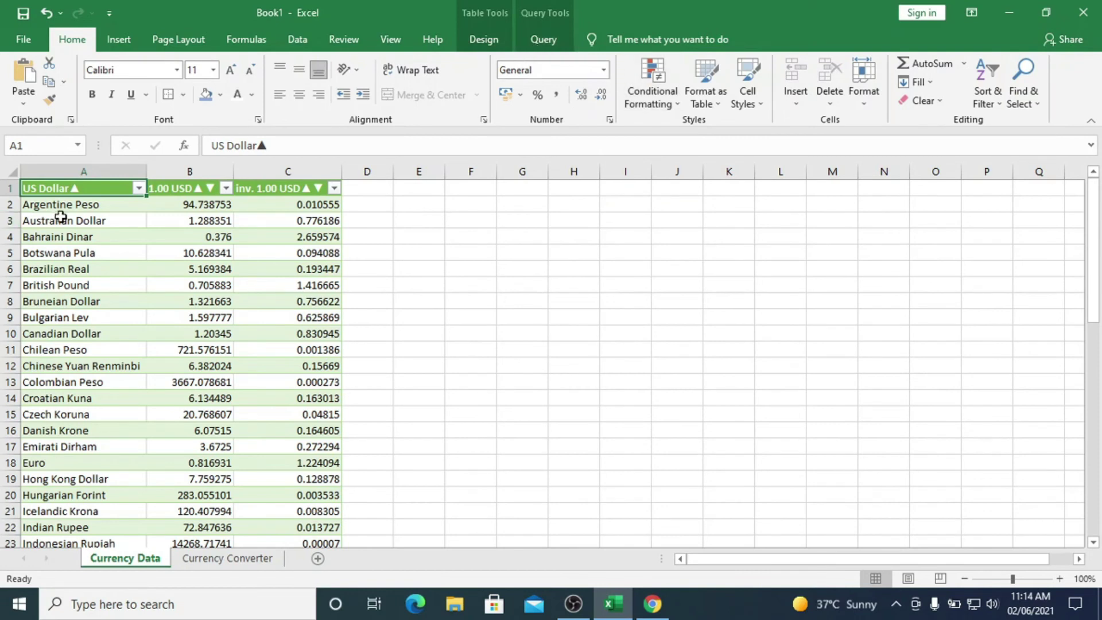
left_click(544, 40)
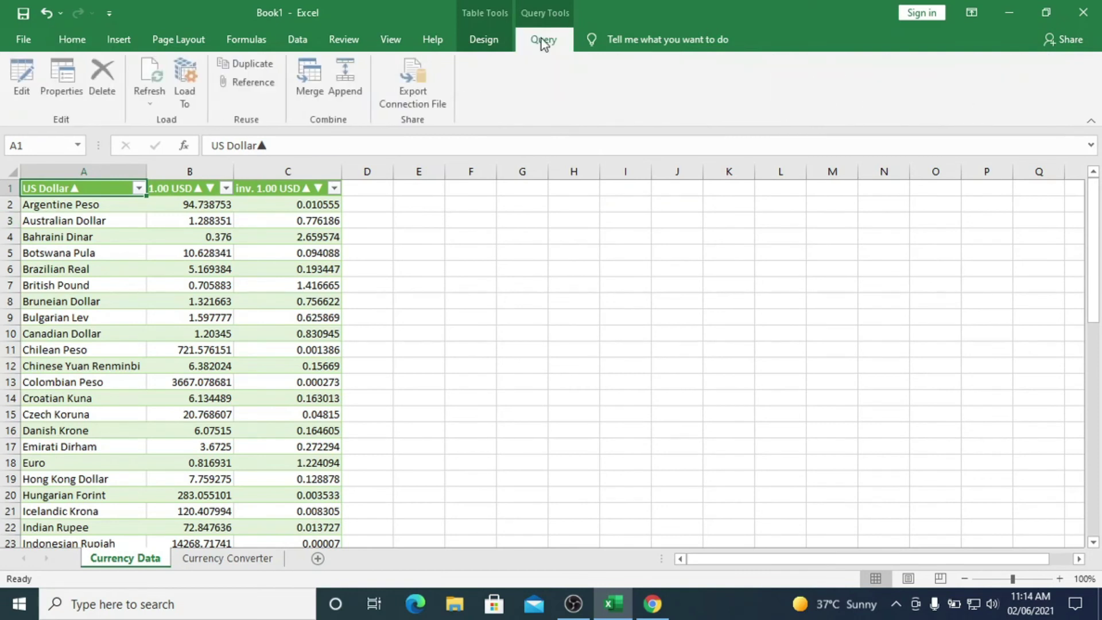
left_click(62, 93)
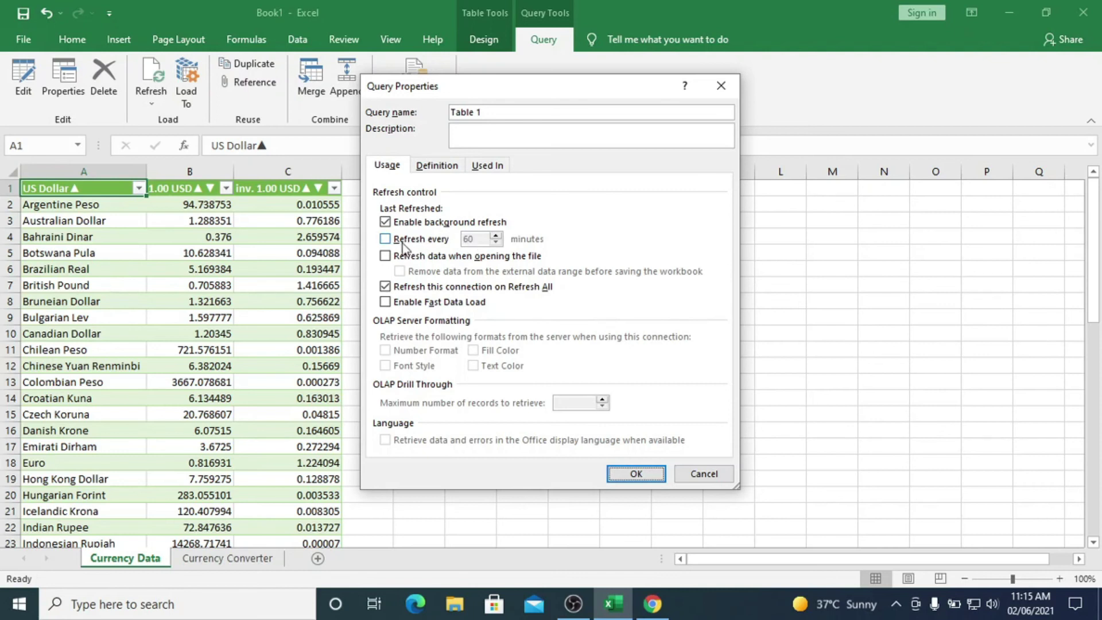
Toggle Refresh every 5 minutes on and off, toggle refresh on file open, and confirm with OK.
left_click(408, 242)
type("5")
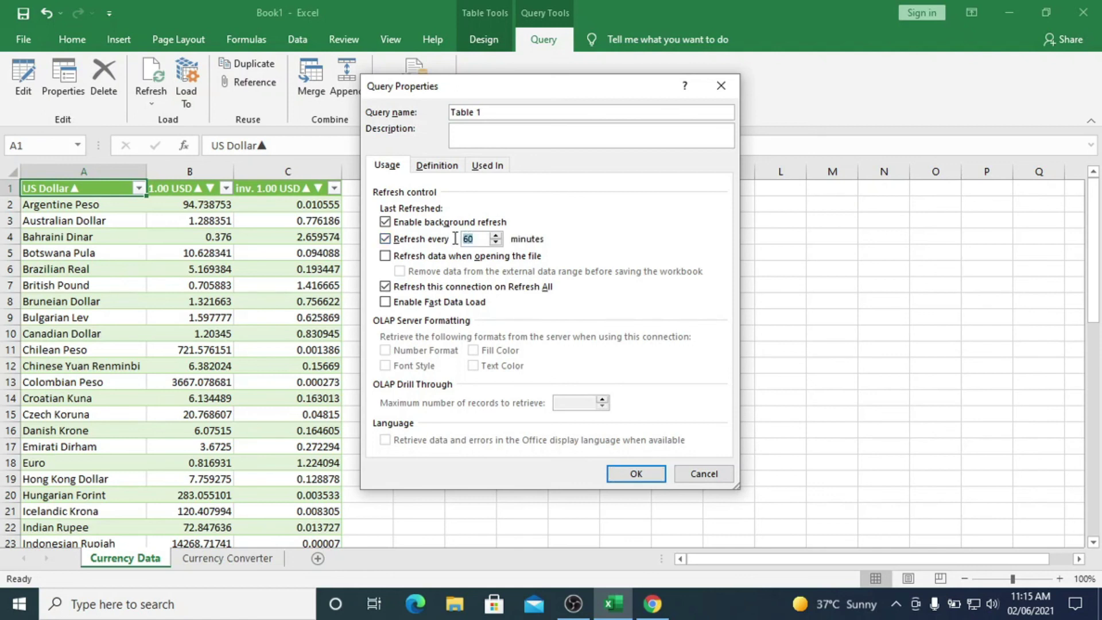
left_click(405, 243)
left_click(390, 258)
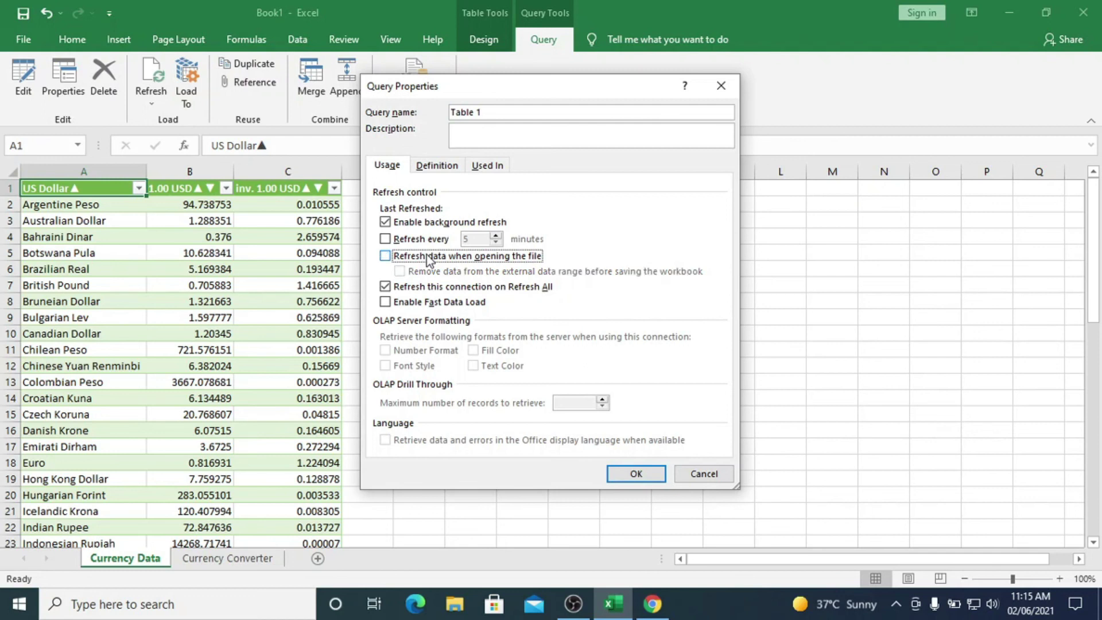
left_click(703, 474)
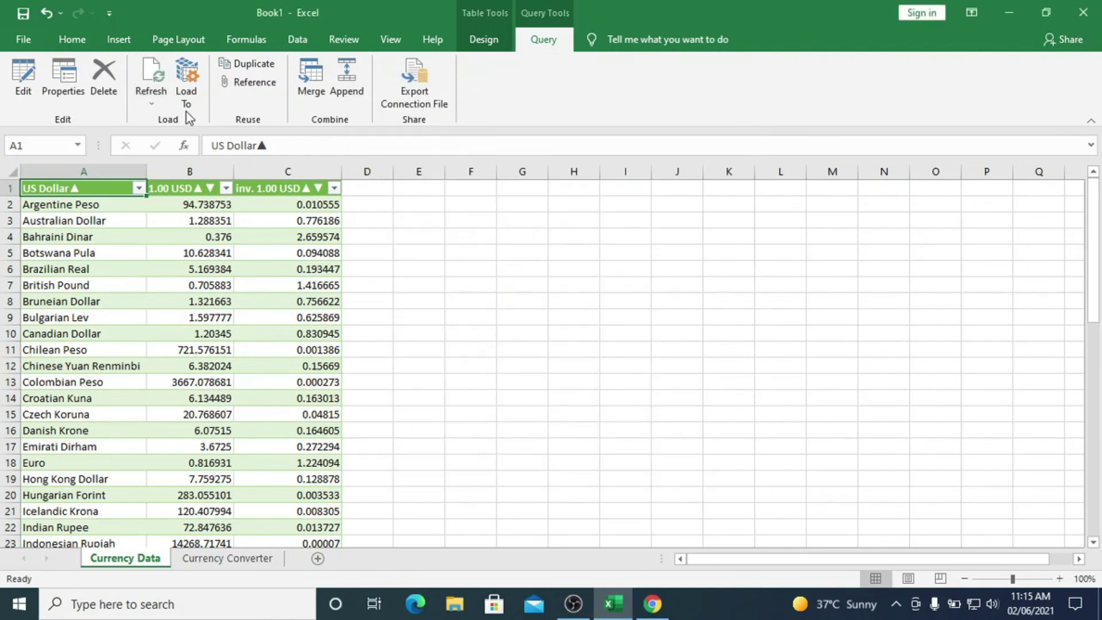
Return to the Currency Converter sheet and select the 100 USD amount cell.
left_click(226, 558)
left_click(197, 215)
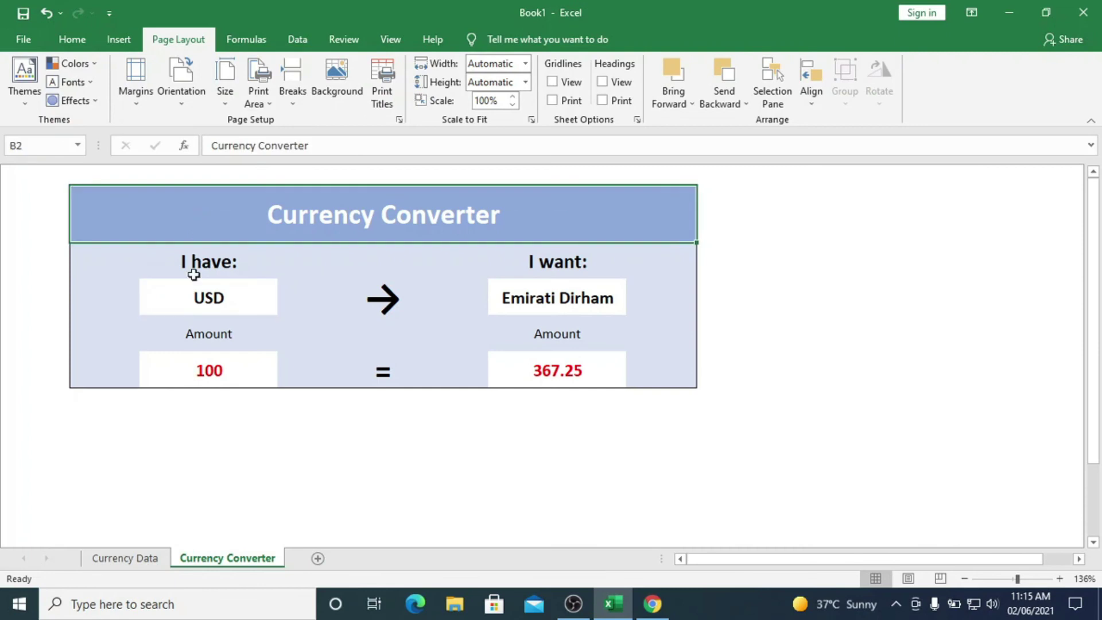
left_click(187, 295)
left_click(204, 375)
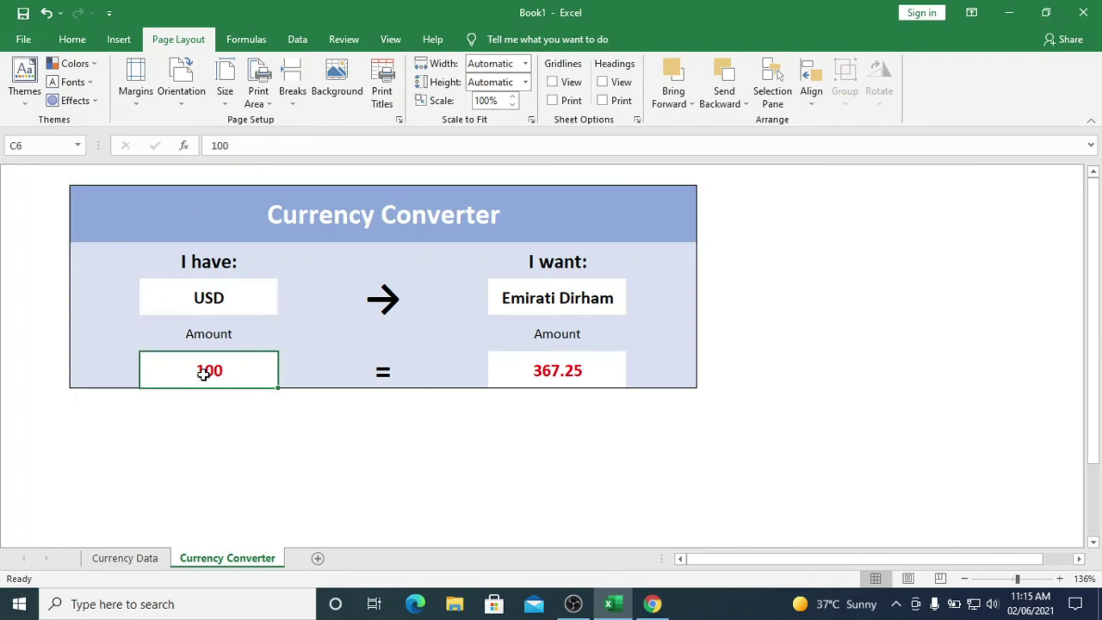